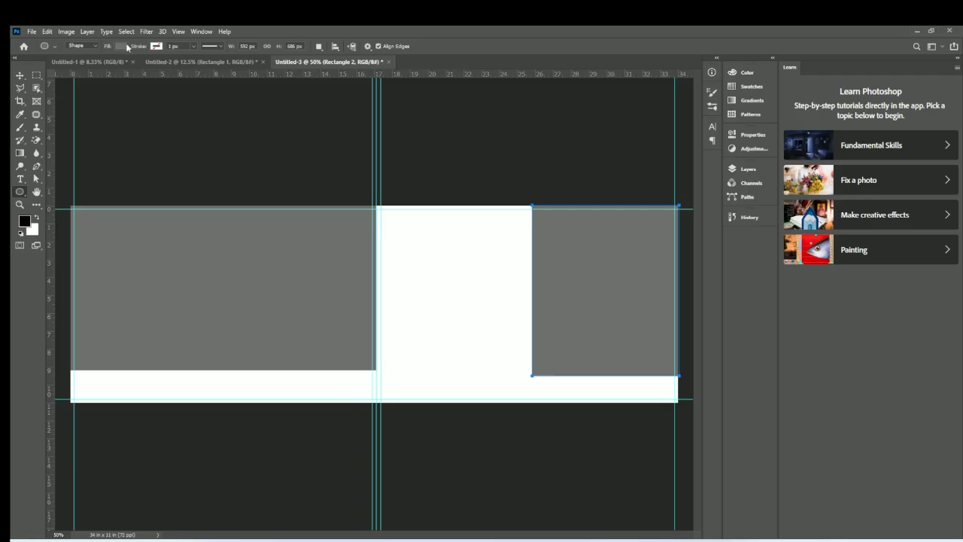
- Draw a circle about 730 px wide overlapping the second gray rectangle and fill it with the darker gray
left_click(108, 98)
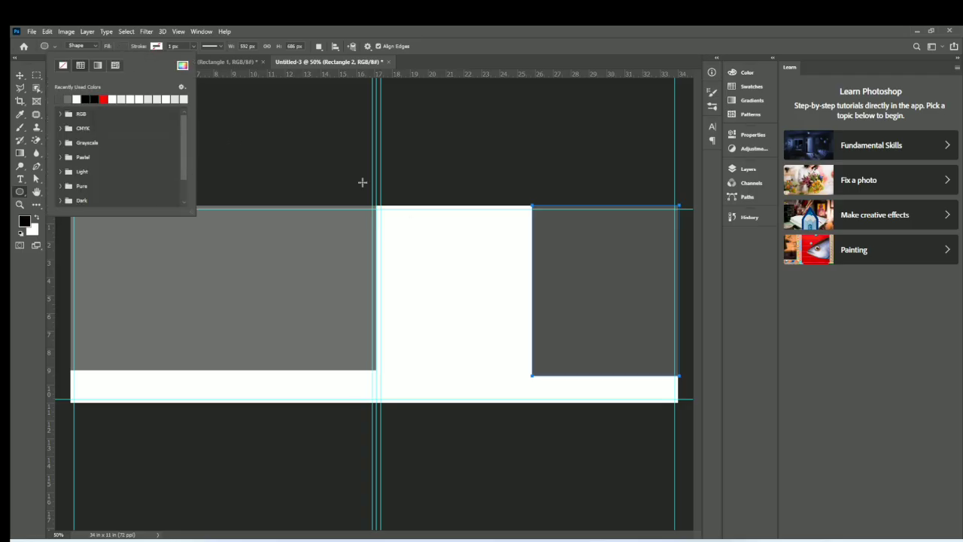
left_click(73, 98)
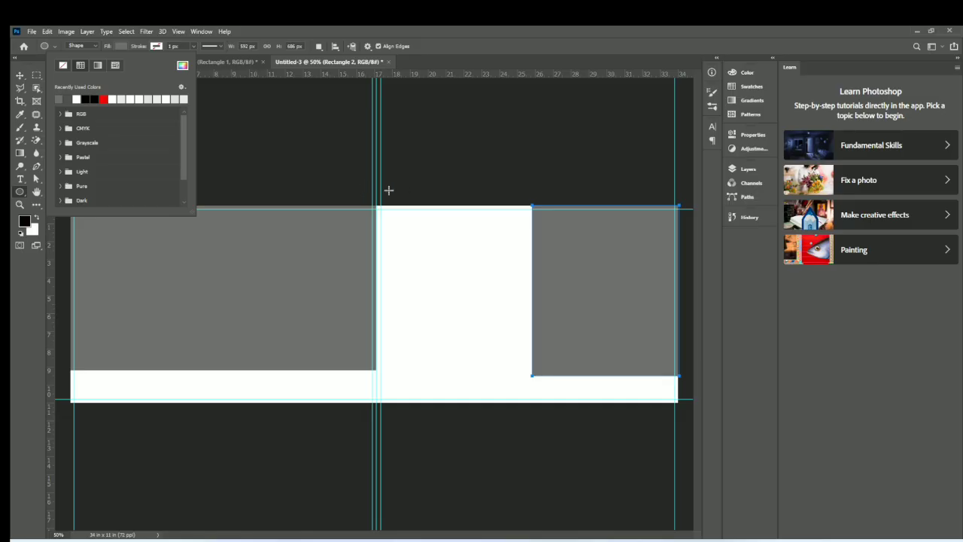
left_click_drag(391, 191, 570, 368)
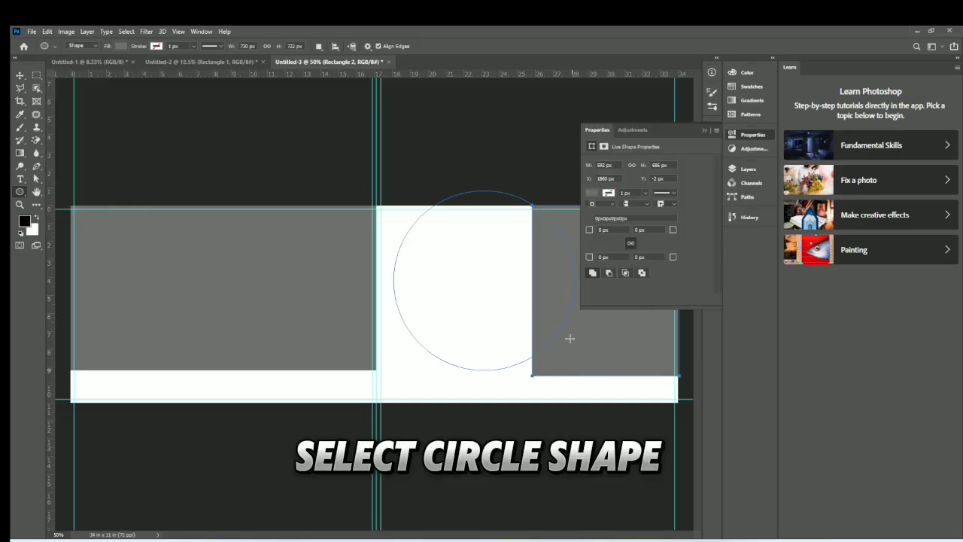
left_click(121, 47)
left_click(68, 97)
left_click(19, 77)
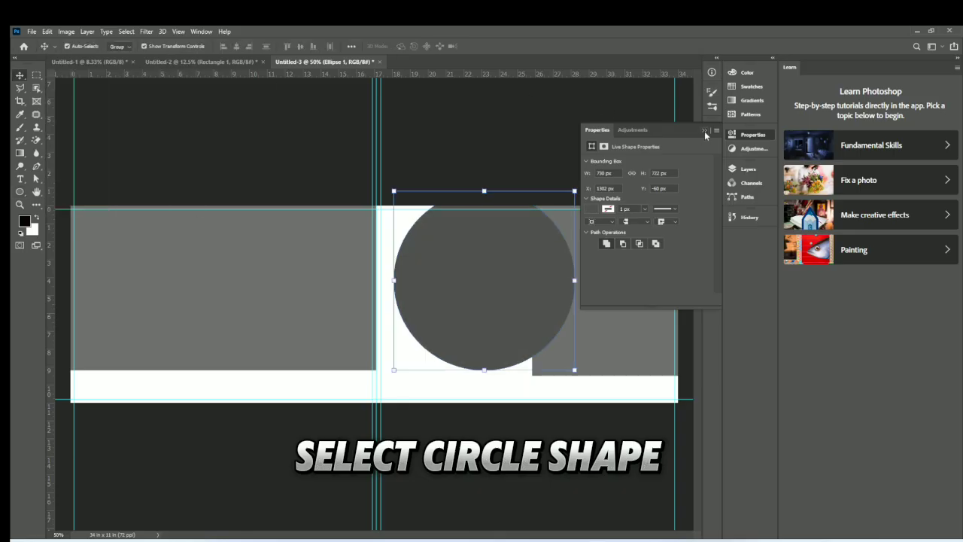
- Scale the circle down to about 519 × 513 px and position it over the second rectangle's inner edge
left_click(704, 132)
left_click_drag(506, 303, 510, 316)
left_click_drag(574, 384, 547, 356)
left_click_drag(505, 302, 517, 302)
left_click(501, 46)
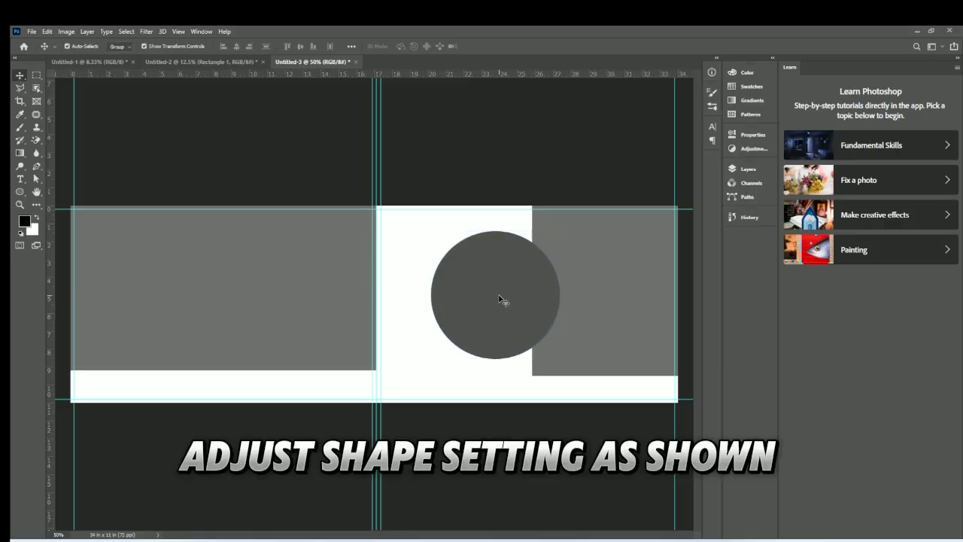
- Give the circle a white stroke and try a stroke width of 25
left_click(756, 136)
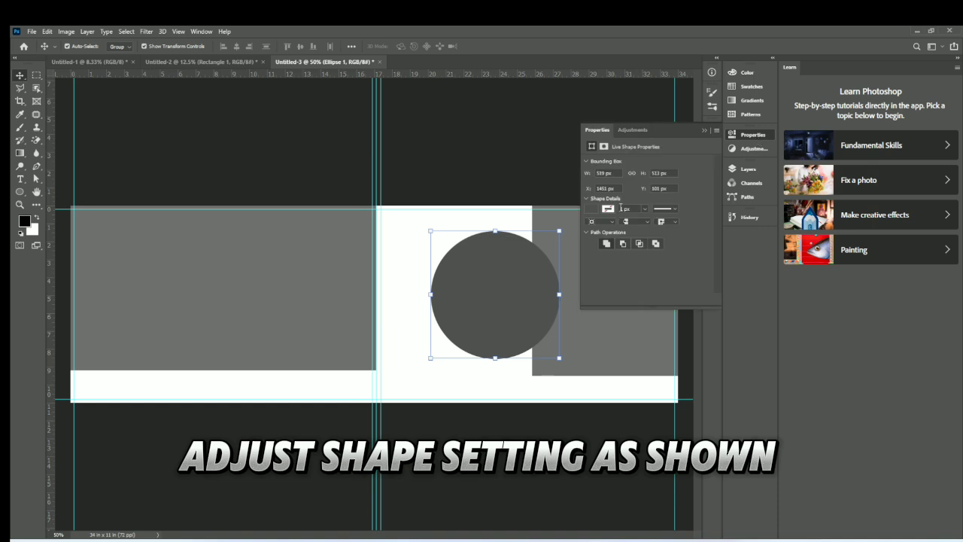
left_click(608, 210)
left_click(611, 261)
left_click(625, 210)
type("5")
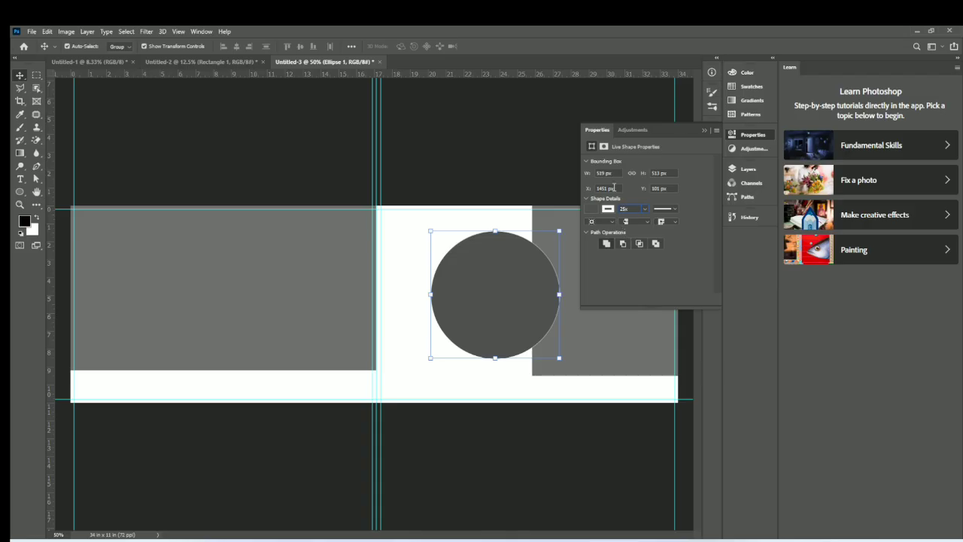
left_click(612, 222)
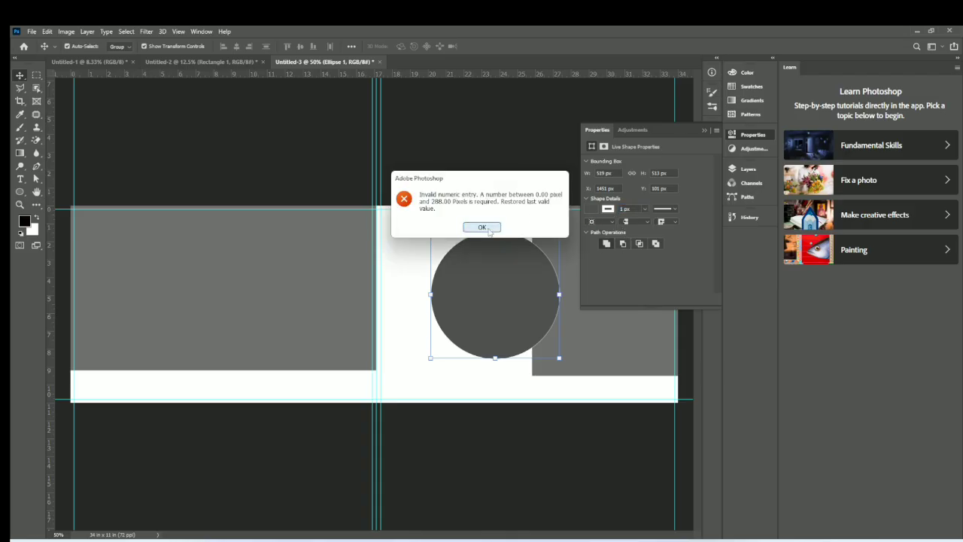
key("Return")
- Change the circle's stroke alignment and set its stroke width to 6.35 px
left_click(611, 222)
left_click(606, 243)
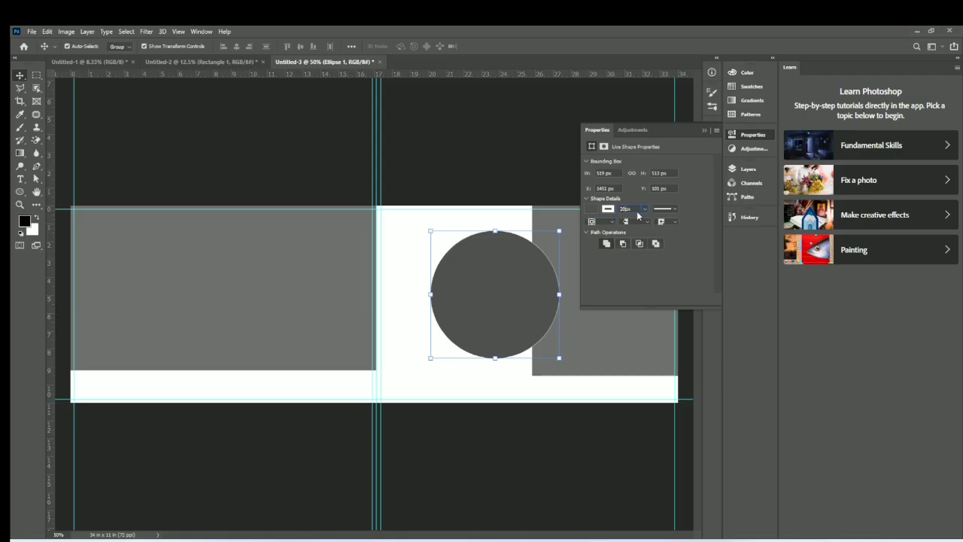
key("Return")
left_click(644, 209)
left_click_drag(645, 220, 635, 223)
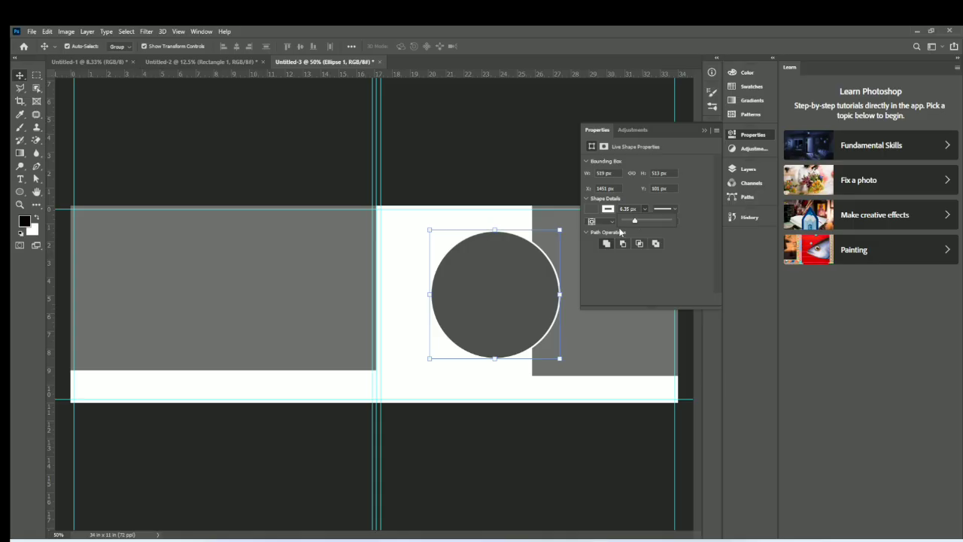
left_click(703, 131)
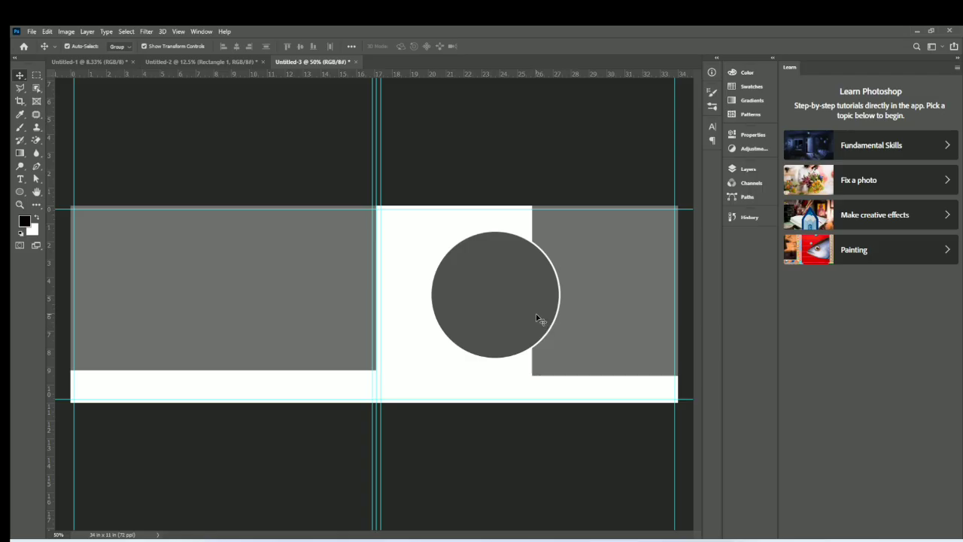
- Add a drop shadow to the circle with 43% opacity, 152° angle, 14 px distance, 27% spread and about 32 px size
left_click(746, 169)
left_click(638, 437)
left_click(665, 426)
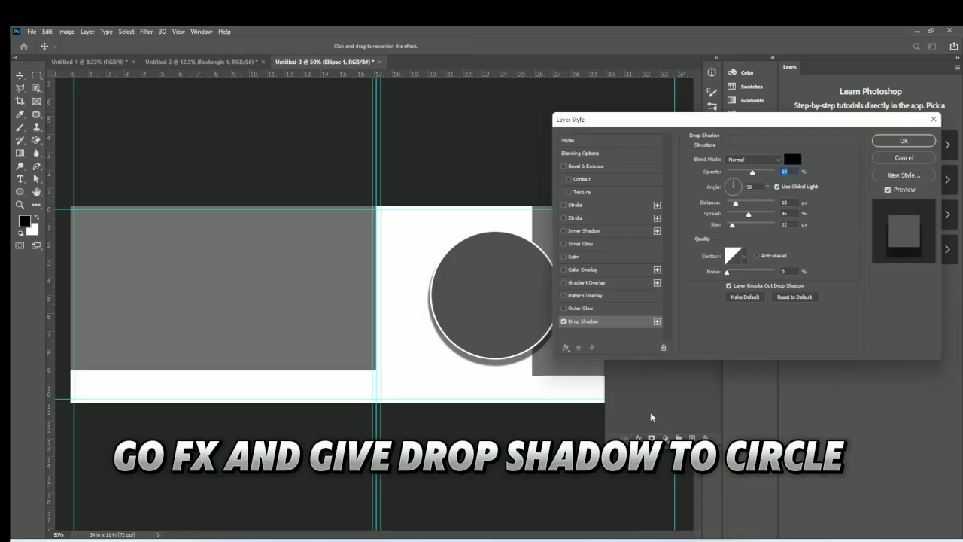
left_click_drag(737, 204, 735, 204)
left_click(729, 181)
left_click_drag(715, 120, 756, 99)
left_click_drag(771, 165, 768, 207)
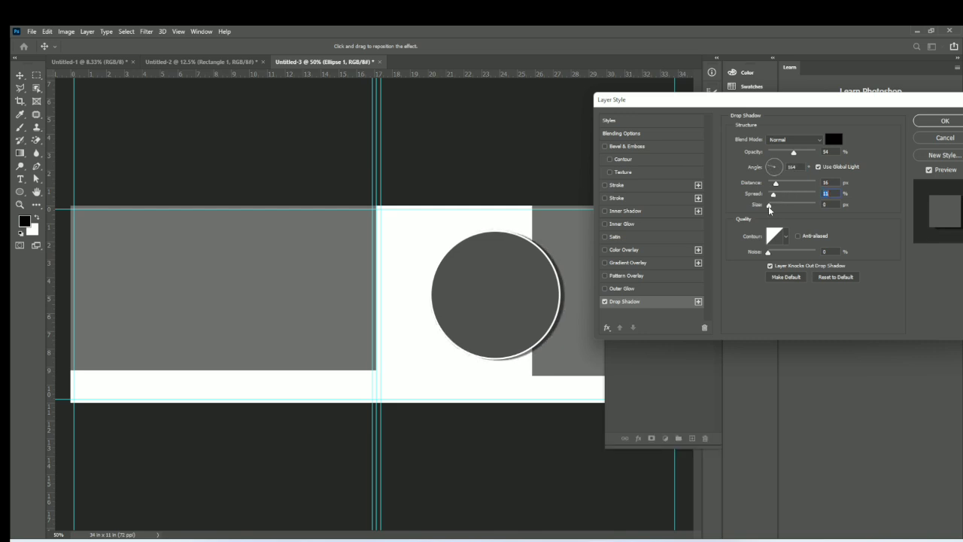
left_click_drag(793, 153, 780, 194)
left_click(768, 167)
left_click_drag(768, 204, 779, 207)
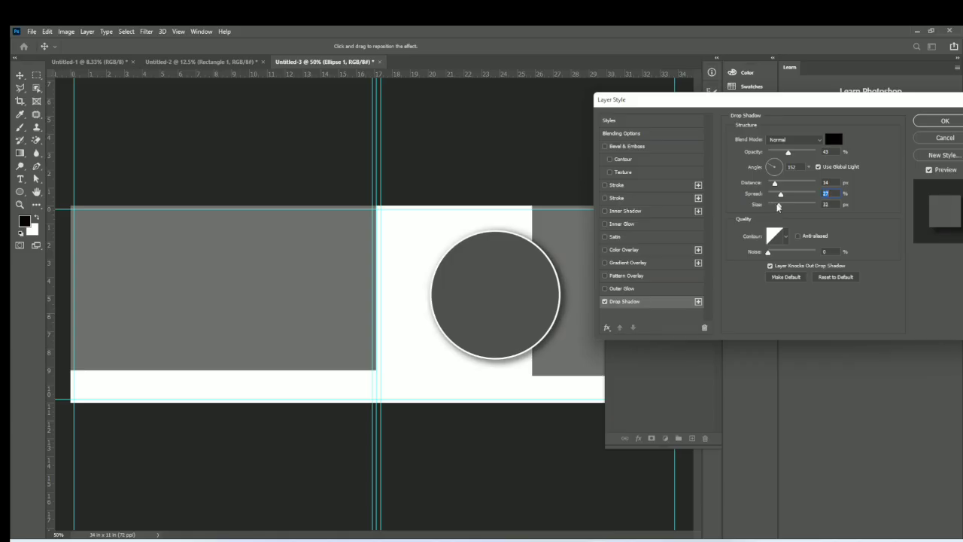
left_click(944, 121)
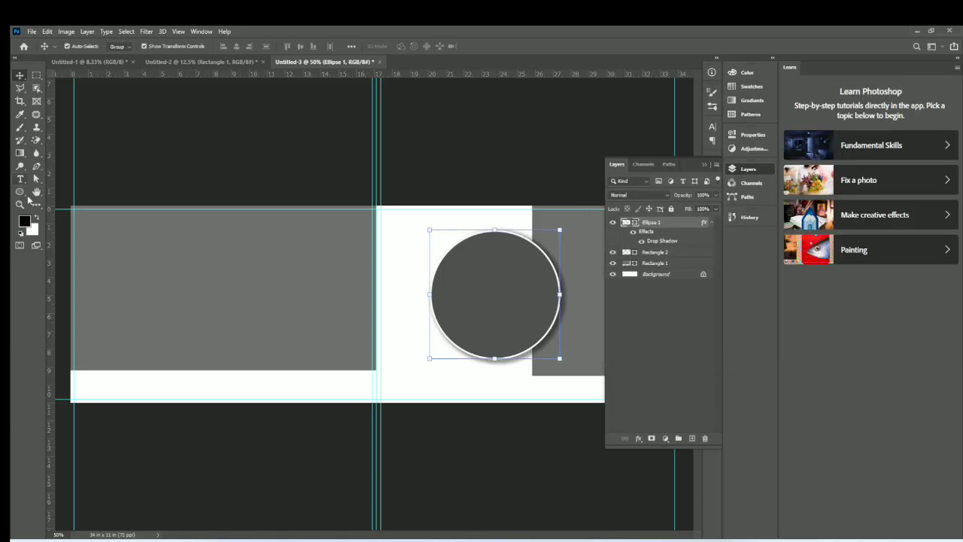
- Draw a thin vertical rectangle about 14 px wide and 1018 px tall through the circle
left_click(21, 193)
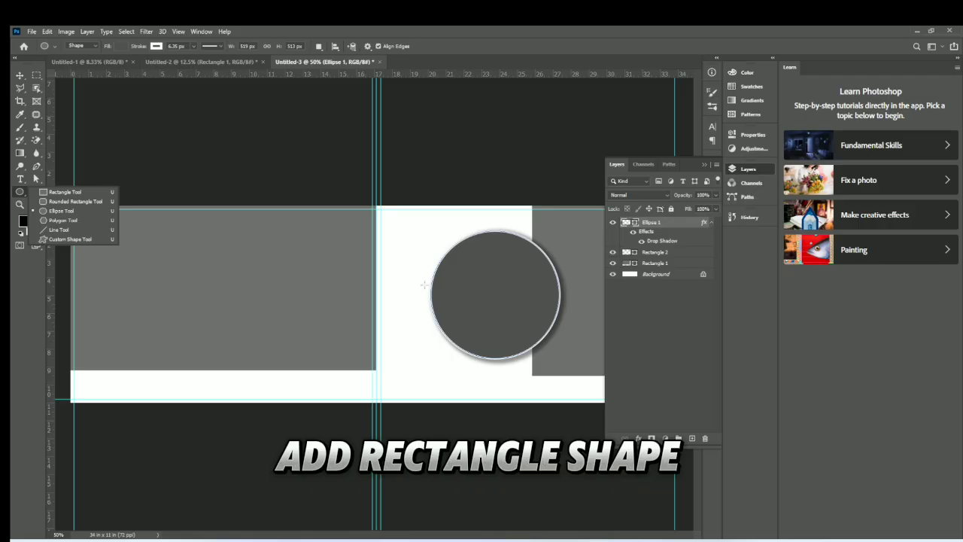
left_click(125, 47)
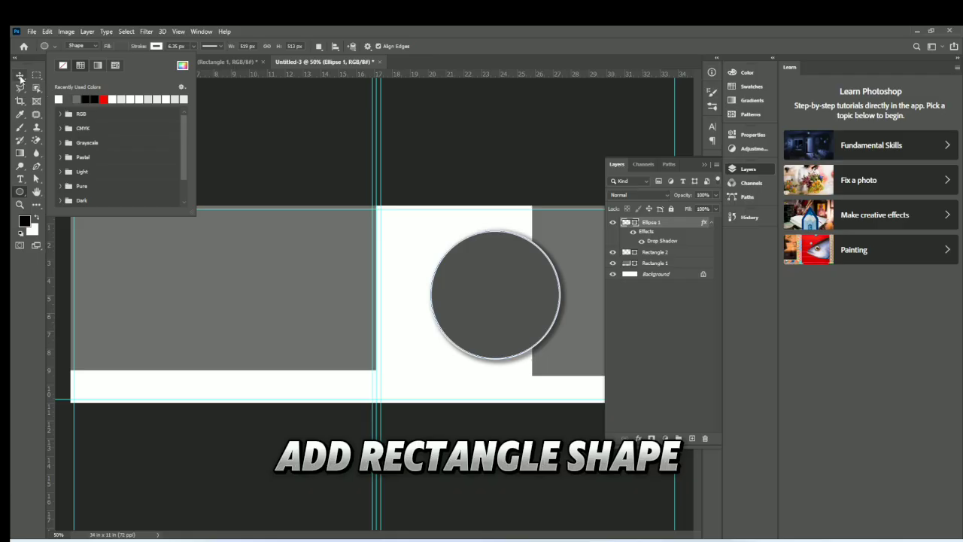
left_click(21, 76)
left_click(21, 193)
left_click(48, 193)
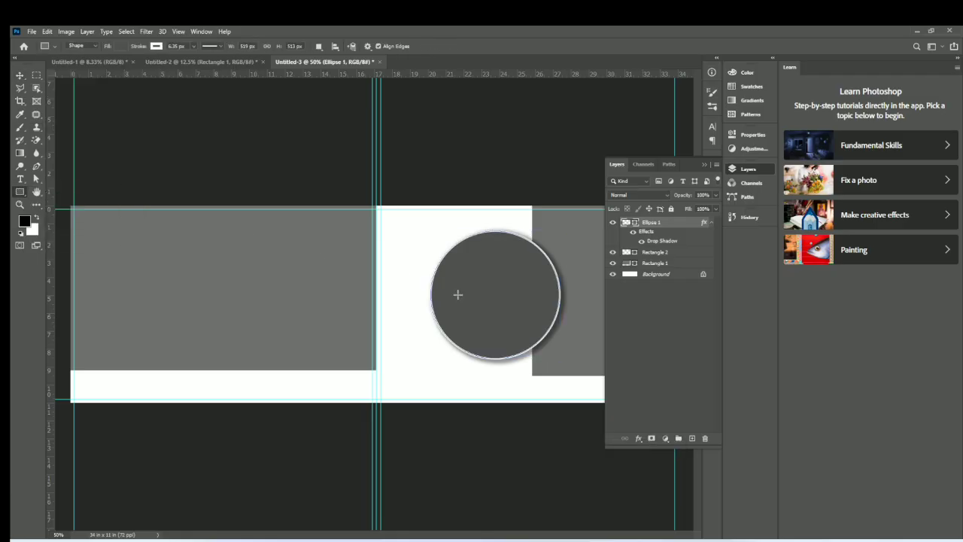
left_click_drag(476, 203, 479, 452)
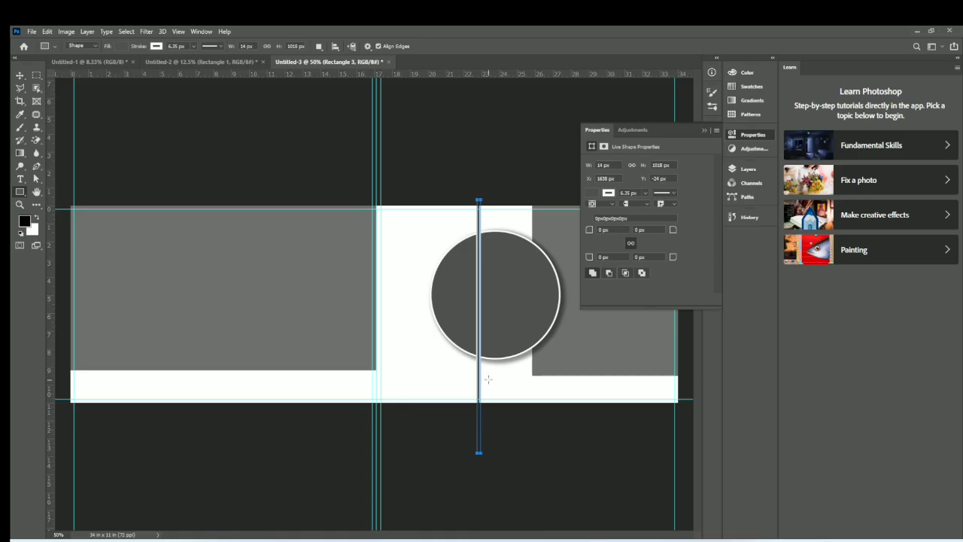
- Remove the stroke from the thin vertical rectangle
left_click(114, 47)
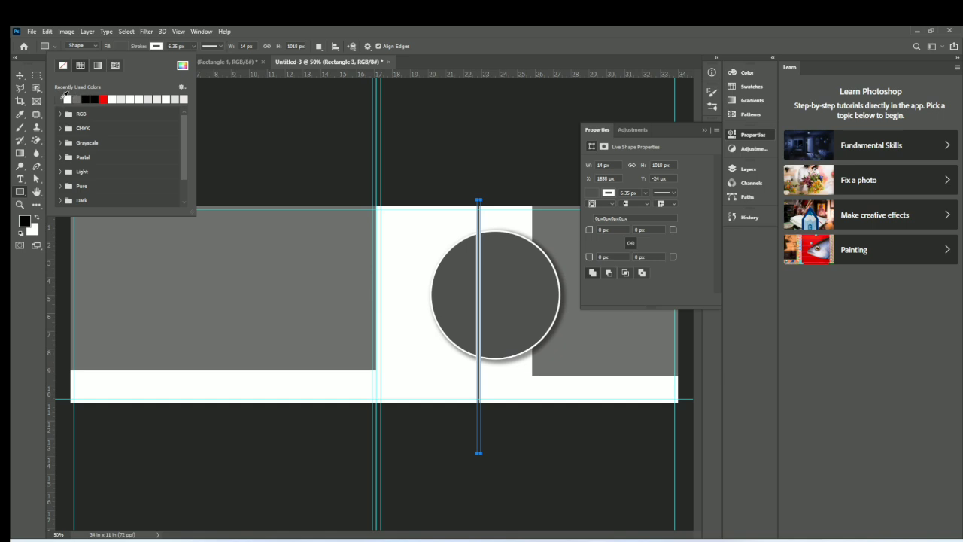
left_click(21, 75)
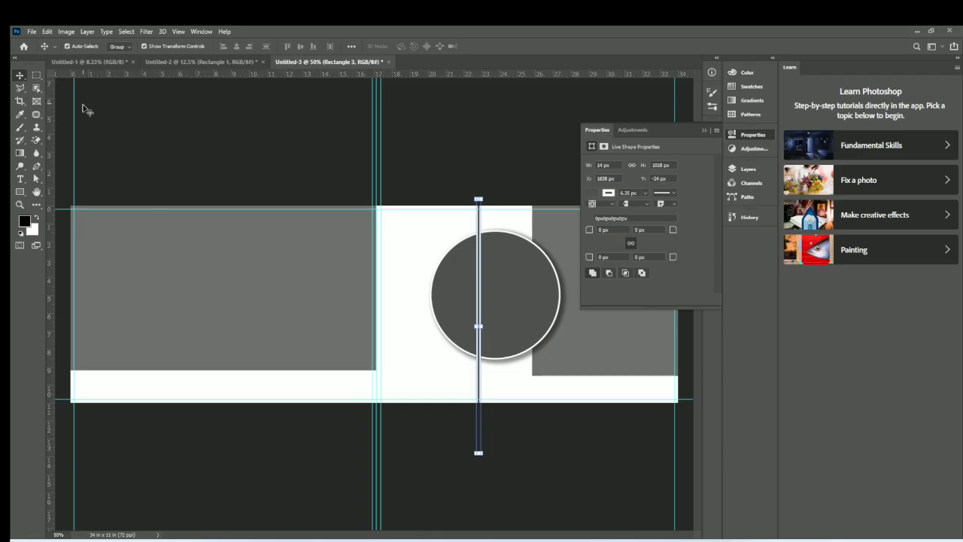
left_click(21, 192)
left_click(157, 47)
left_click(101, 67)
left_click(20, 75)
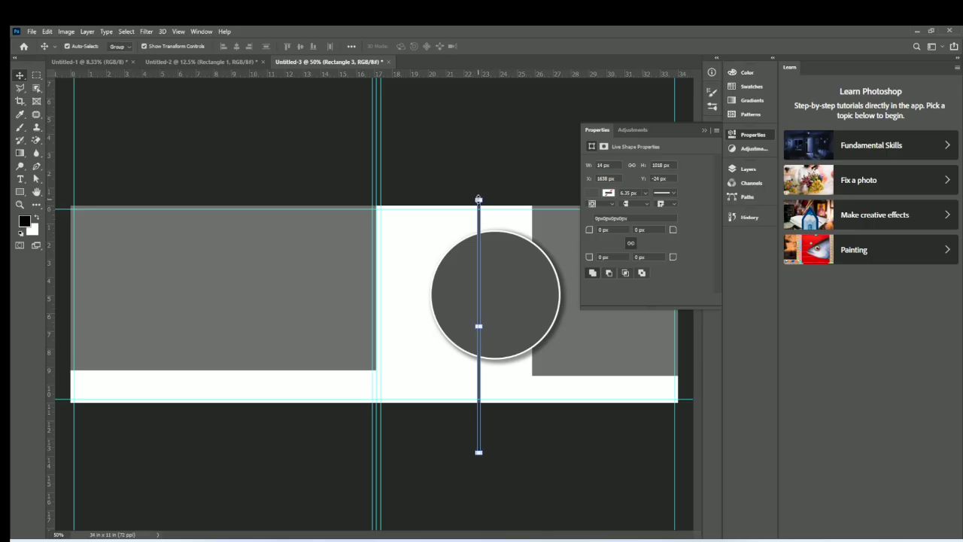
- Shorten the thin vertical rectangle to about 522 px and center it under the circle, extending past the page's lower edge
left_click(473, 256, "shift")
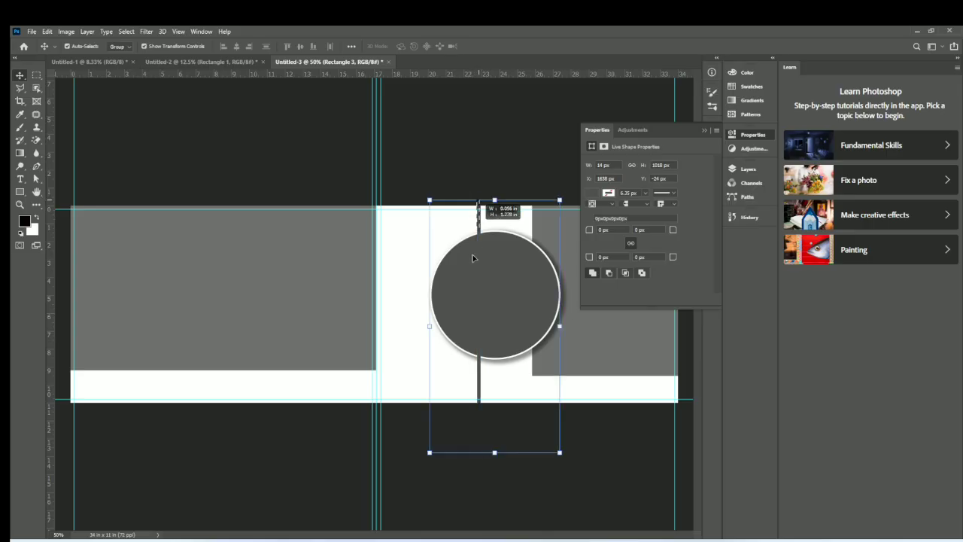
left_click(493, 178)
left_click(479, 386)
left_click_drag(478, 198, 470, 322)
left_click(501, 46)
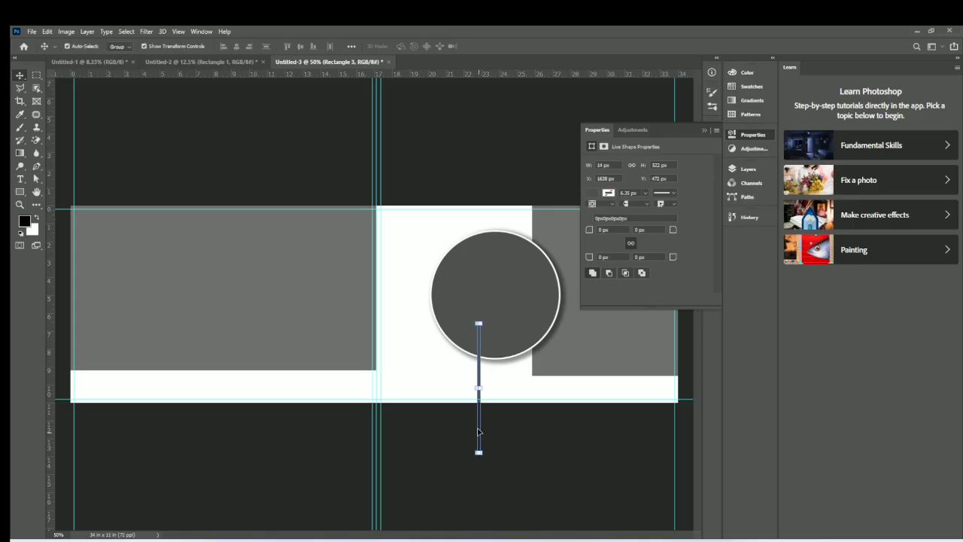
mouse_move(480, 427)
left_mouse_down()
mouse_move(489, 429)
mouse_move(481, 426)
left_mouse_up()
left_click_drag(477, 384, 492, 387)
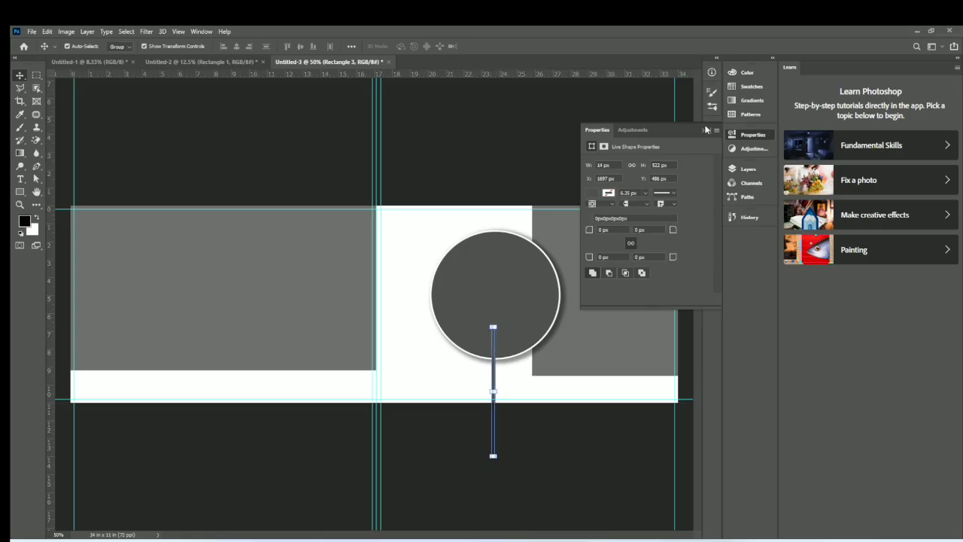
left_click(704, 129)
- Move the thin rectangle's layer below the circle's layer
left_click(747, 169)
left_click_drag(677, 224, 679, 260)
left_click(704, 165)
left_click(555, 153)
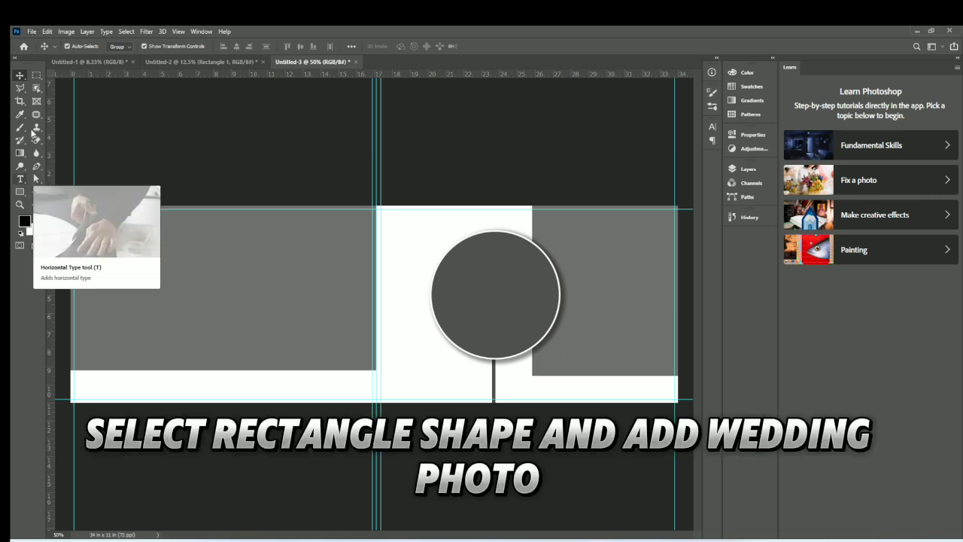
left_click(31, 34)
left_click(738, 172)
left_click(739, 171)
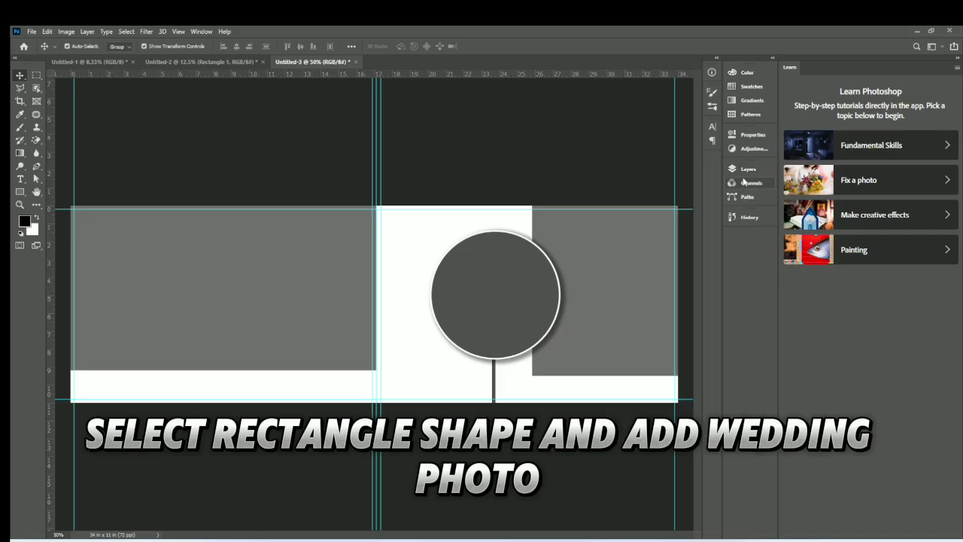
left_click(741, 174)
left_click(655, 275)
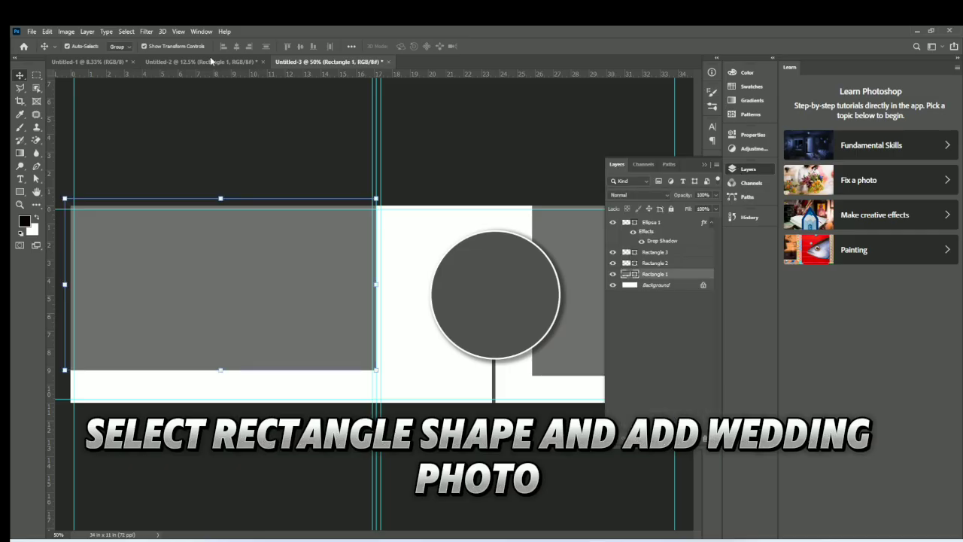
left_click(32, 31)
left_click(96, 230)
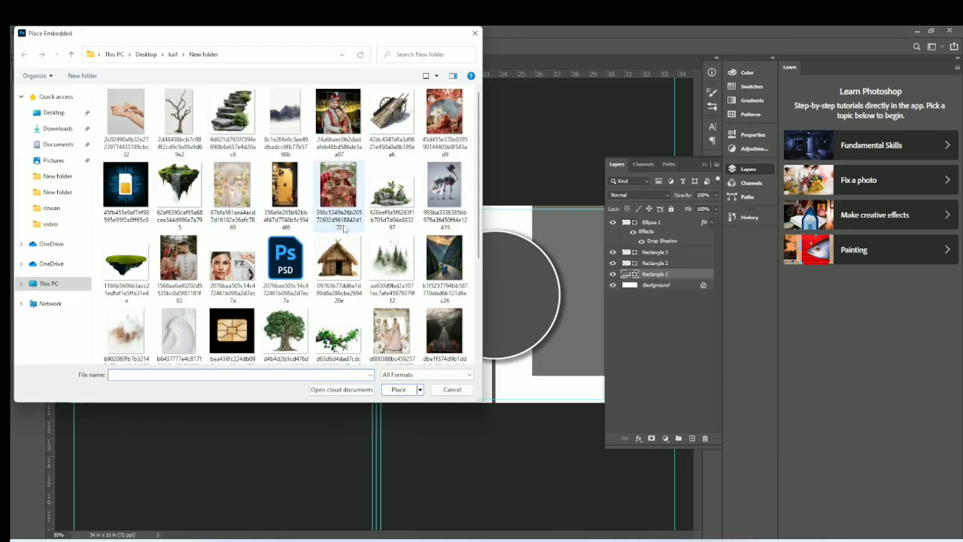
scroll(346, 229, "down", 1)
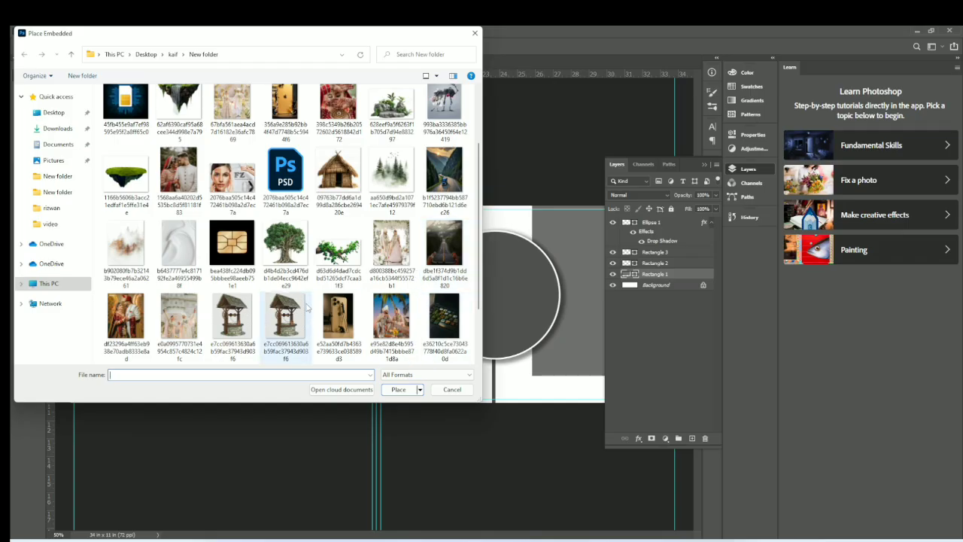
left_click(179, 319)
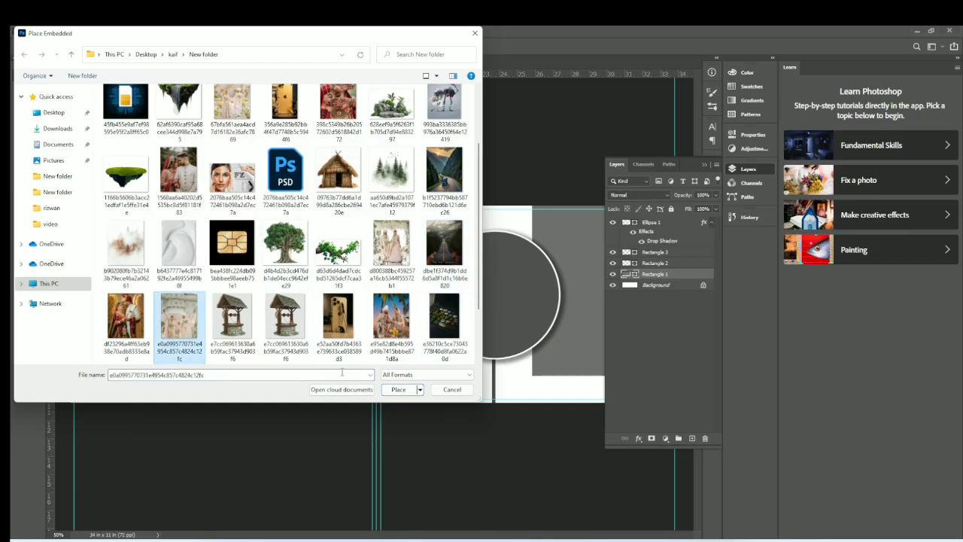
left_click(399, 390)
- Enlarge and position the wedding photo to cover the large rectangle, and clip it to that rectangle with a clipping mask
left_click_drag(358, 362, 181, 349)
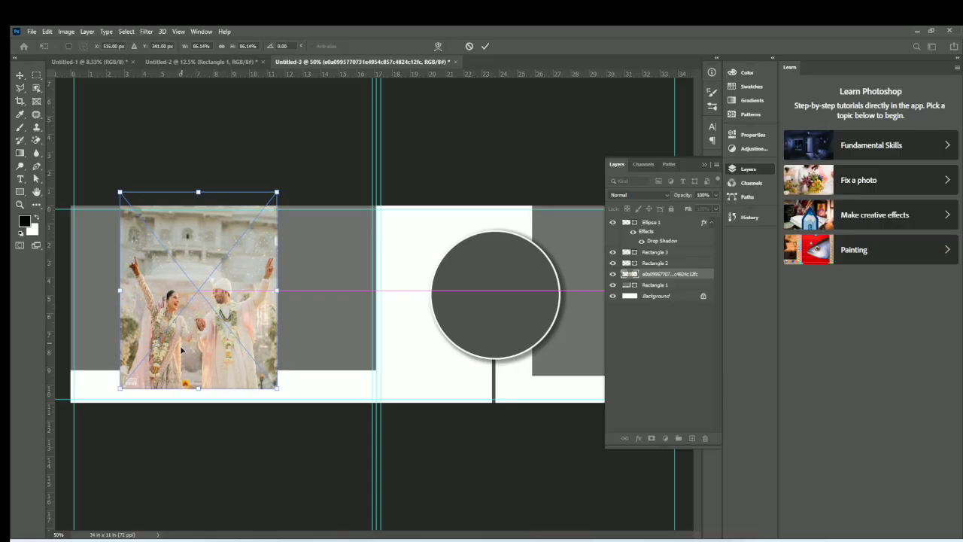
left_click_drag(278, 390, 320, 442)
left_click_drag(322, 292, 384, 319)
left_click_drag(276, 300, 311, 301)
left_click(484, 47)
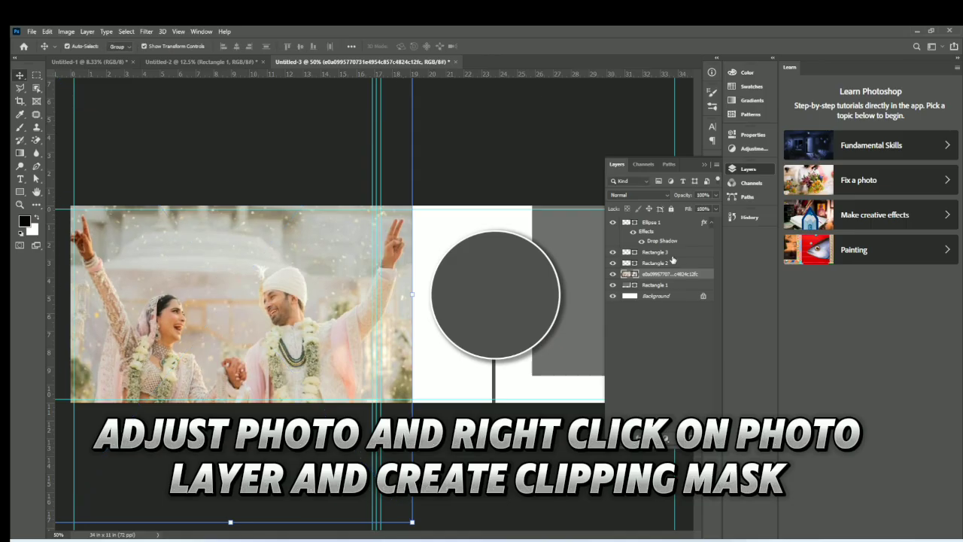
right_click(675, 279)
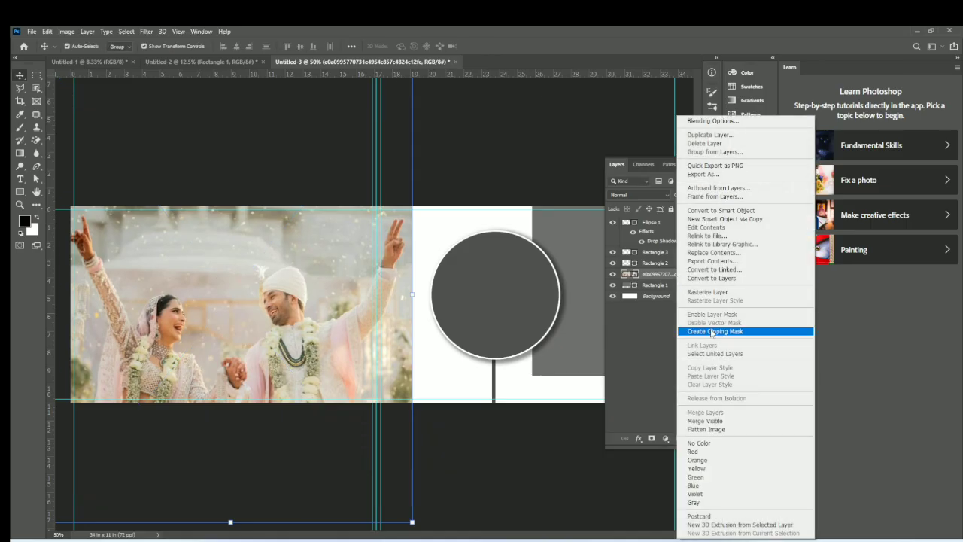
left_click(710, 330)
- Scale the clipped wedding photo down to about 183% and reposition it so both raised arms fit inside the large rectangle
left_click_drag(231, 326, 234, 316)
left_click_drag(411, 509, 381, 476)
left_click_drag(309, 319, 309, 343)
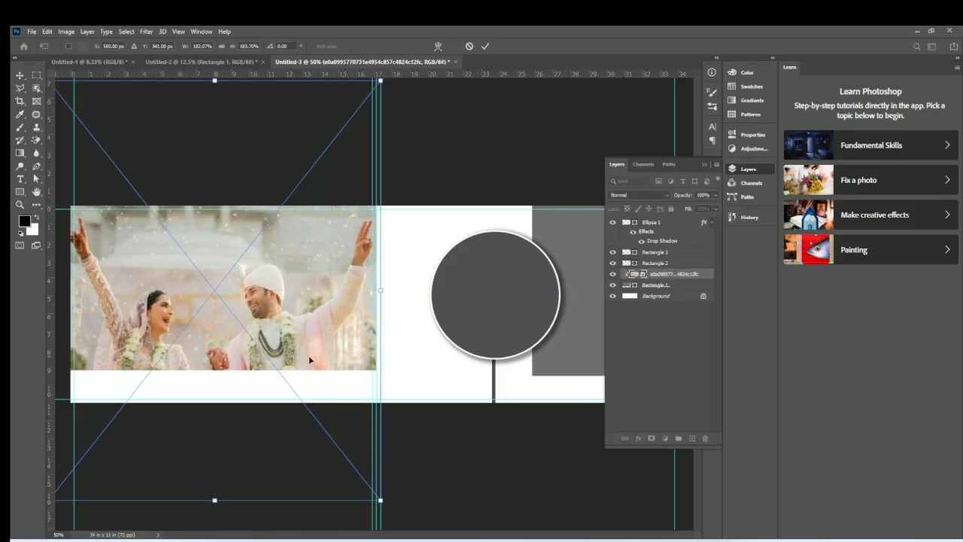
left_click(485, 46)
key("ctrl+minus")
left_click_drag(157, 296, 164, 296)
left_click(484, 46)
left_click(430, 245)
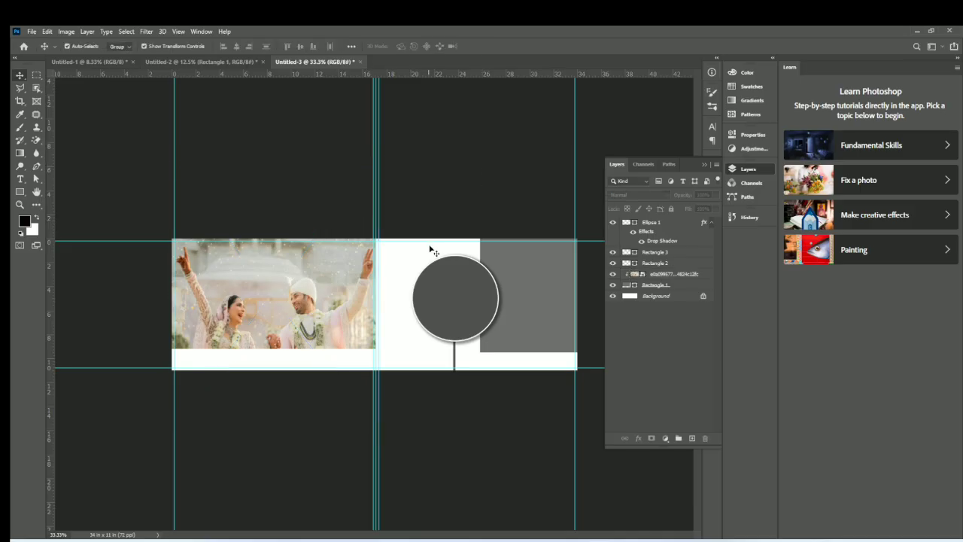
- Apply the Blur filter as a smart filter to the wedding photo in the large rectangle
left_click(330, 343)
left_click(147, 32)
mouse_move(215, 146)
left_click(295, 152)
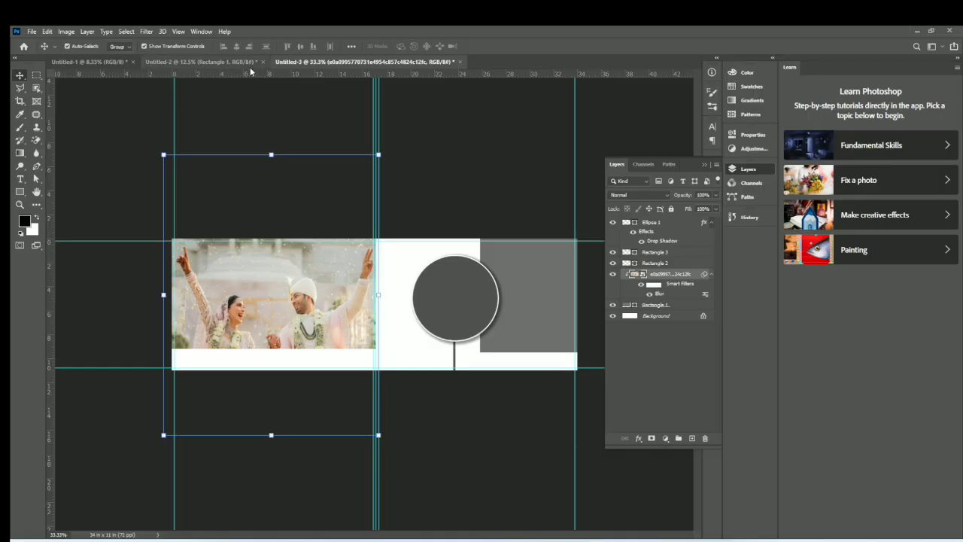
left_click(463, 141)
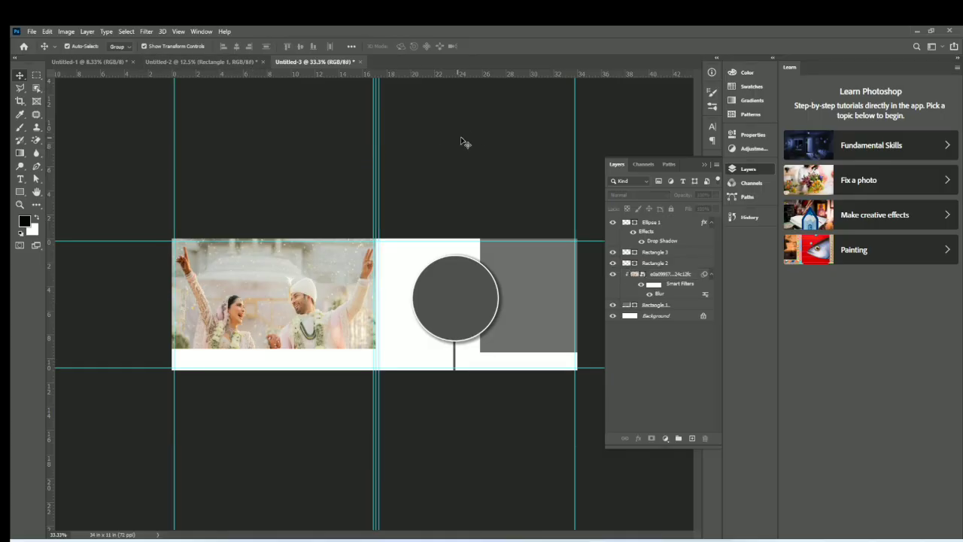
- Place the embedded wedding photo 67bfa561aea4acd7d16182e36afc7869 directly above the Rectangle 2 layer
left_click(659, 257)
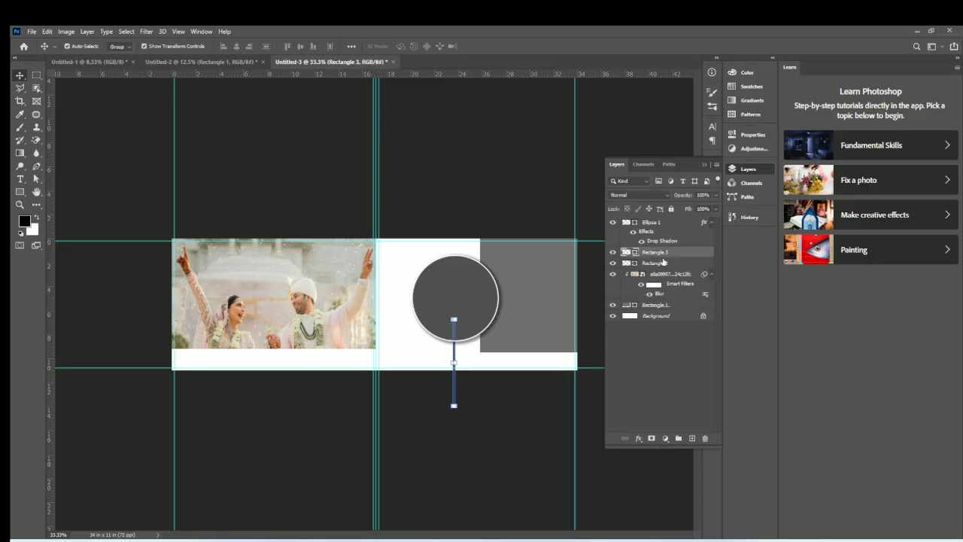
left_click(665, 263)
left_click(32, 31)
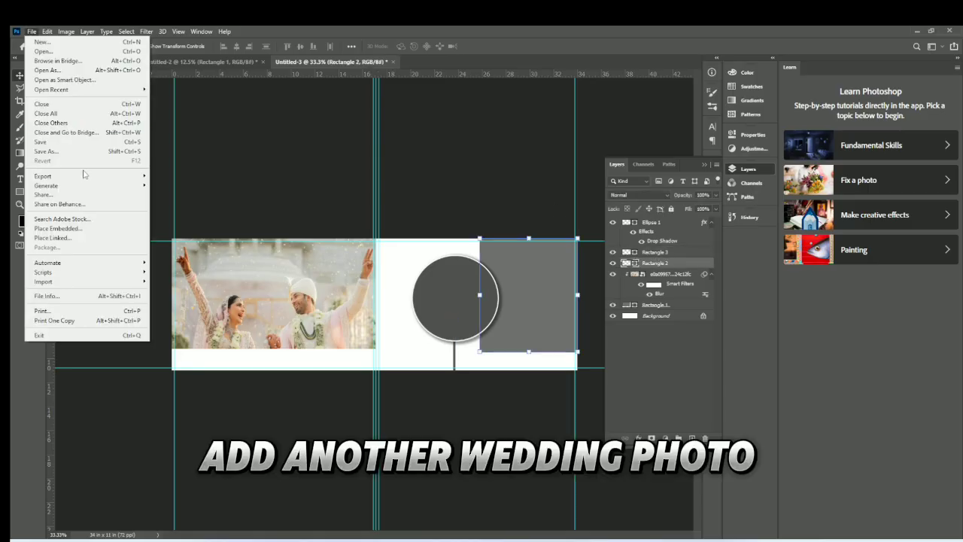
left_click(84, 230)
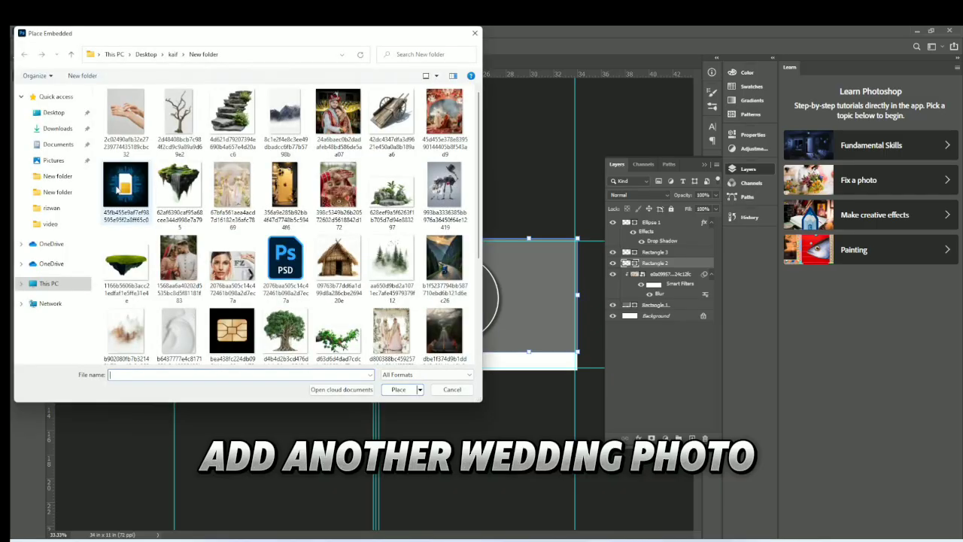
left_click(251, 194)
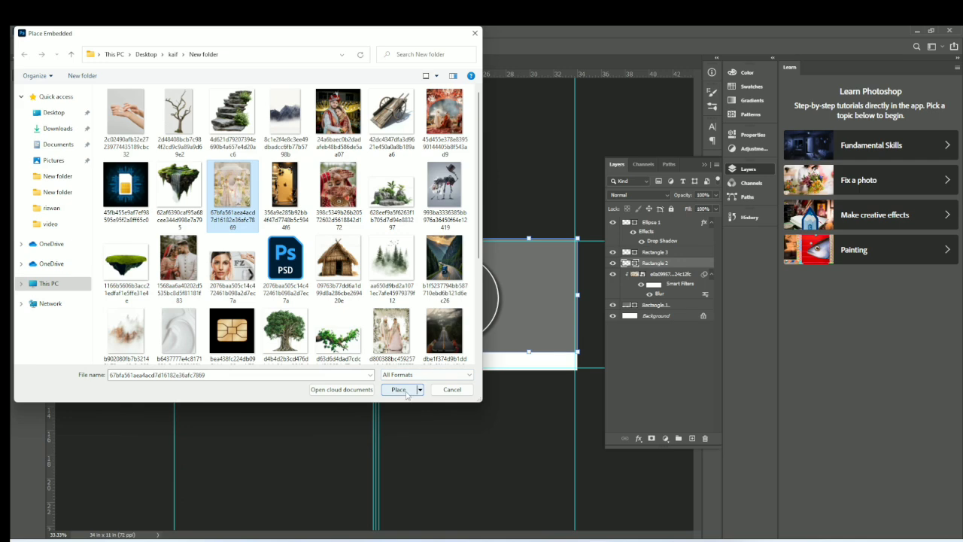
scroll(346, 278, "down", 1)
scroll(391, 268, "up", 1)
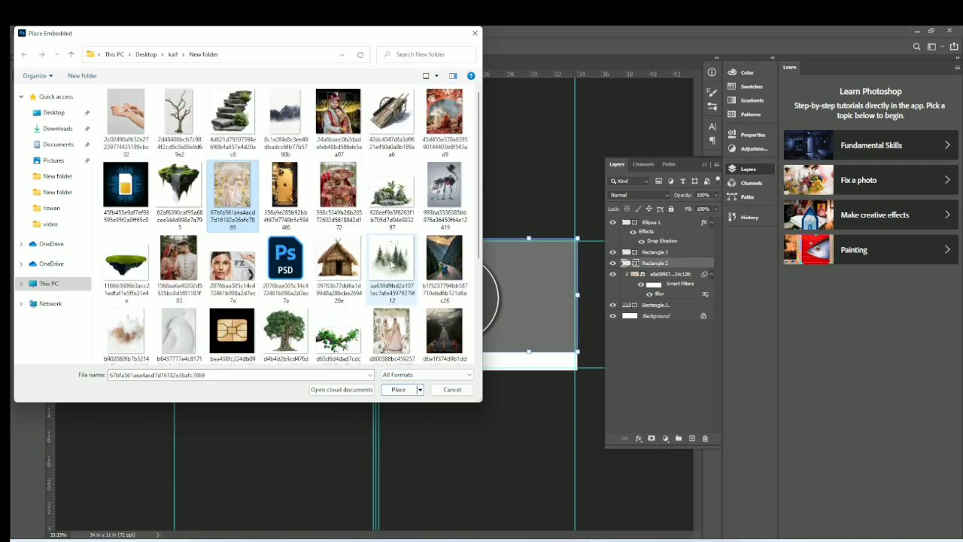
left_click(397, 388)
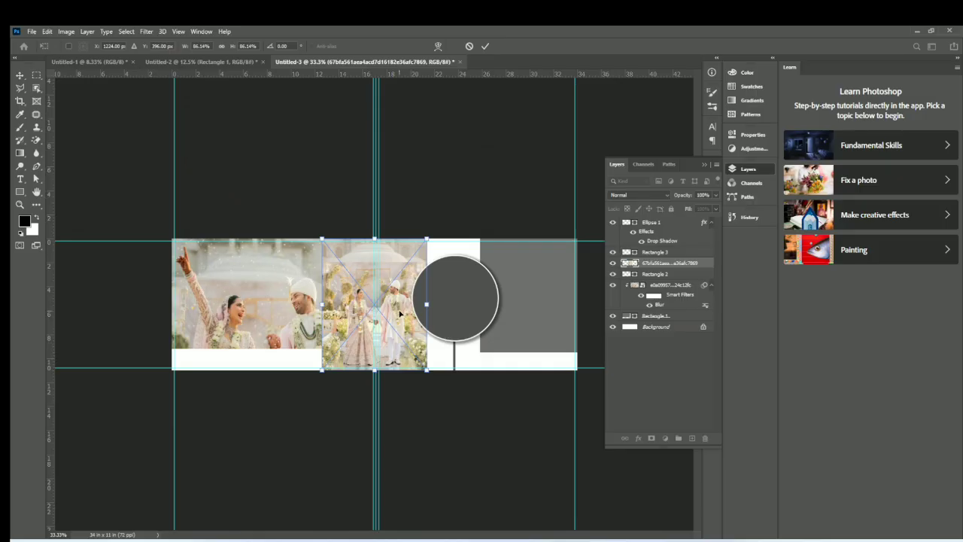
- Move the new photo over Rectangle 2, clip it to that rectangle, and slightly resize it
left_click_drag(396, 315, 547, 300)
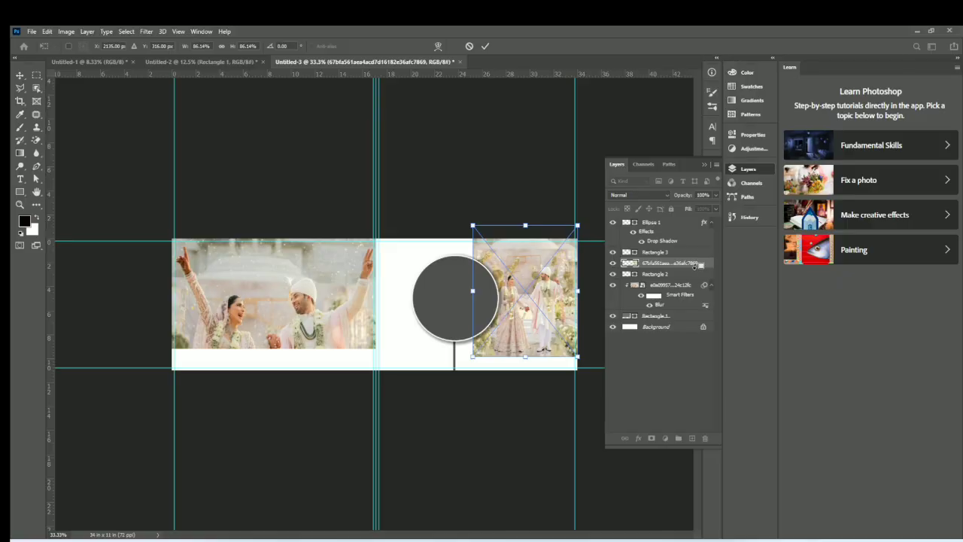
left_click(698, 268, "alt")
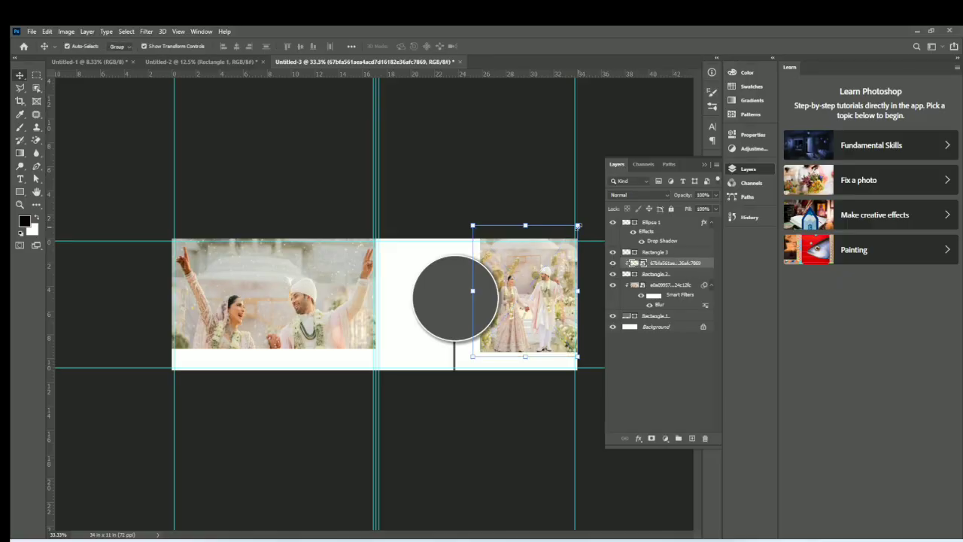
left_click_drag(578, 227, 583, 224)
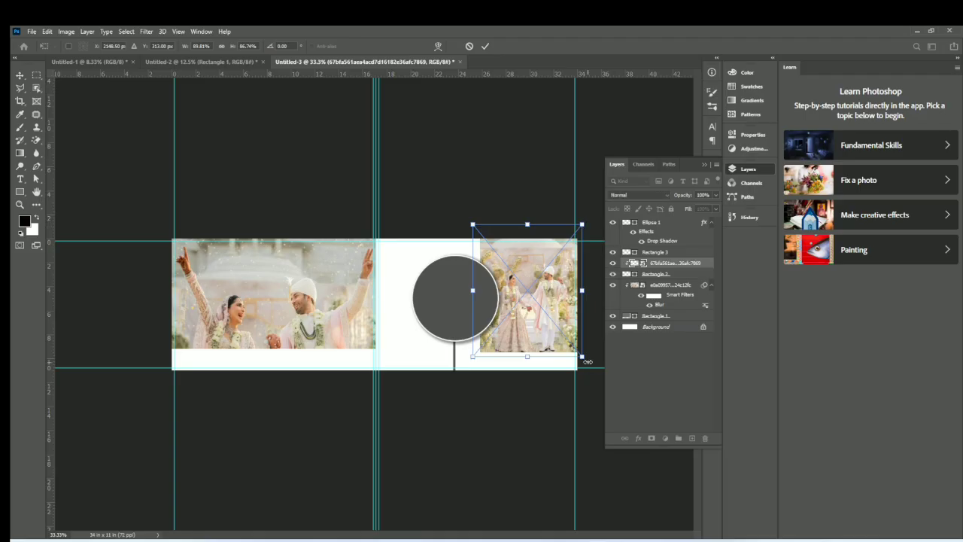
left_click_drag(584, 359, 582, 360)
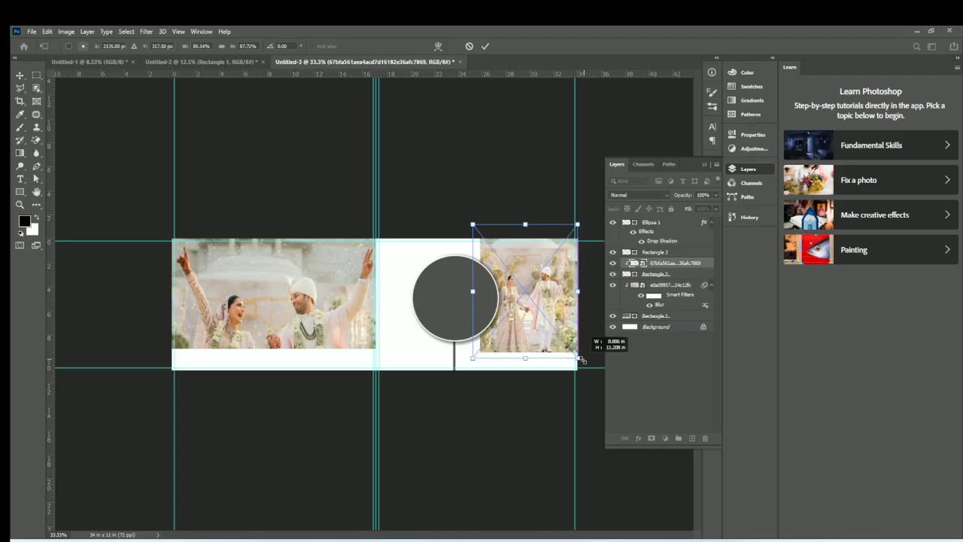
left_click(484, 46)
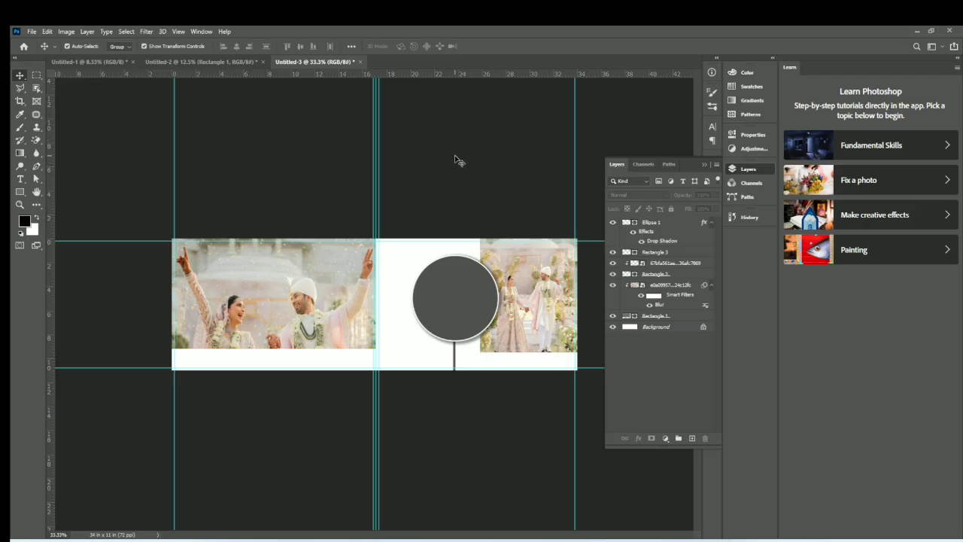
- Place the embedded wedding photo e95e82d8e4b595d49b7415bbbe871d8a directly above the Ellipse 1 layer
left_click(488, 316)
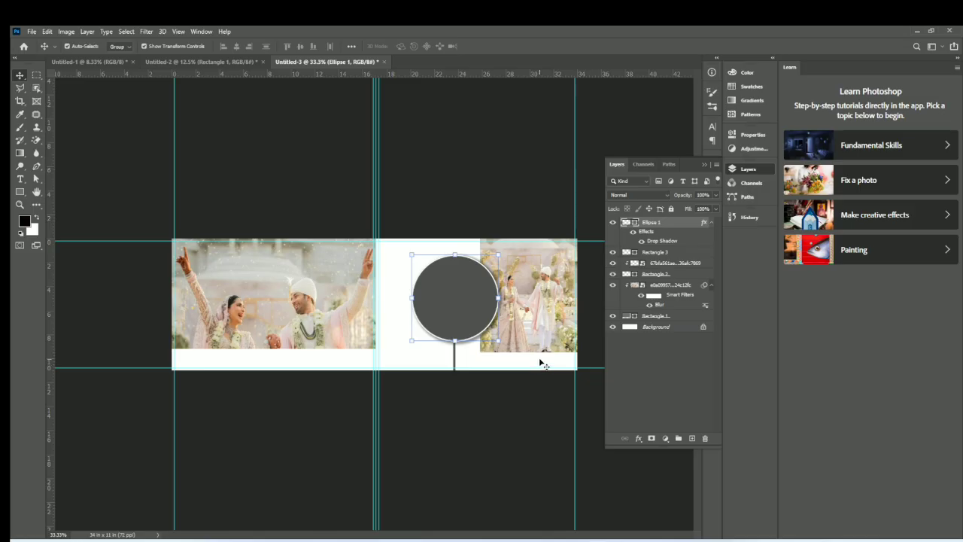
left_click(32, 31)
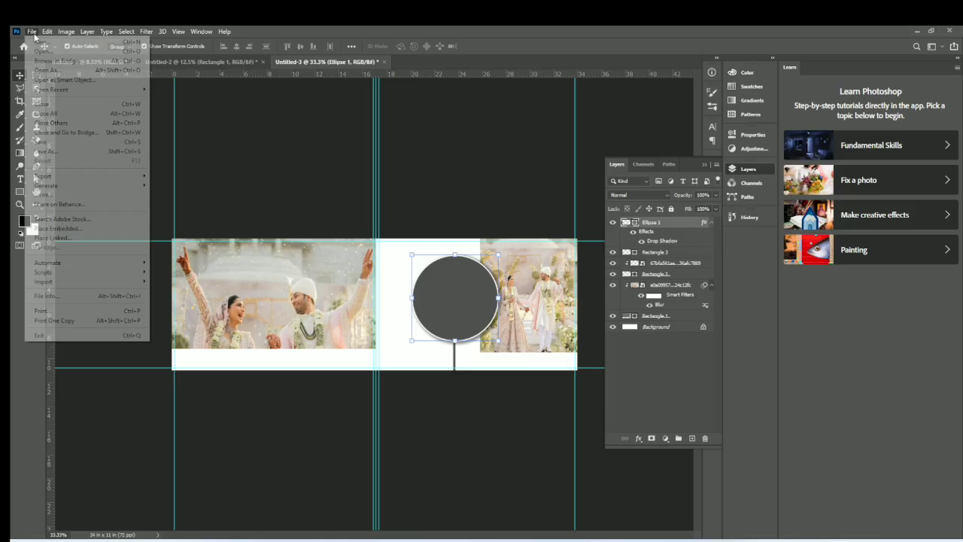
left_click(79, 229)
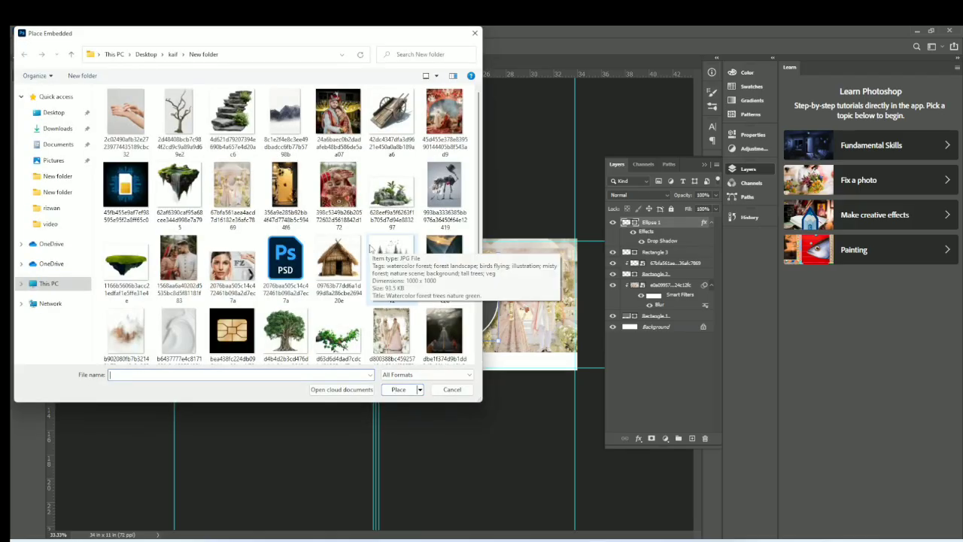
scroll(369, 249, "down", 2)
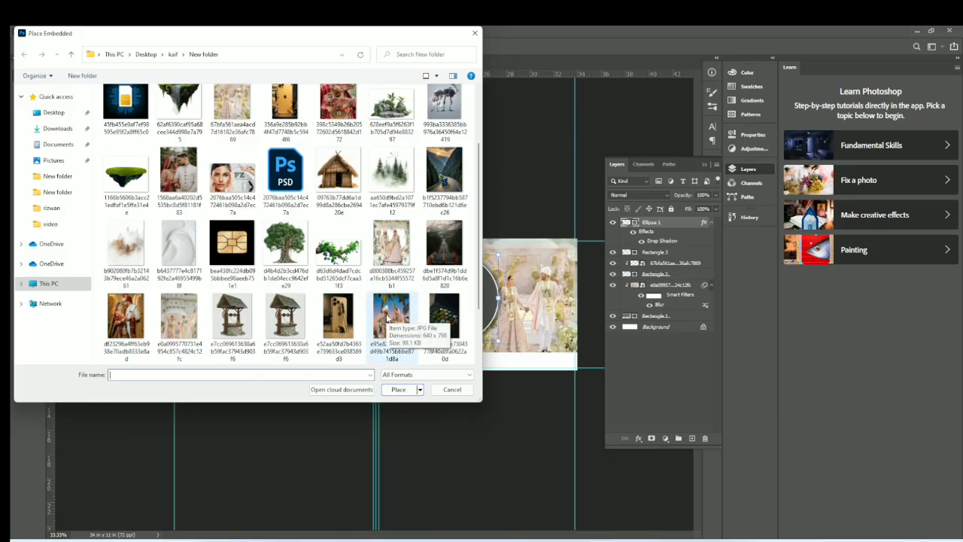
left_click(387, 319)
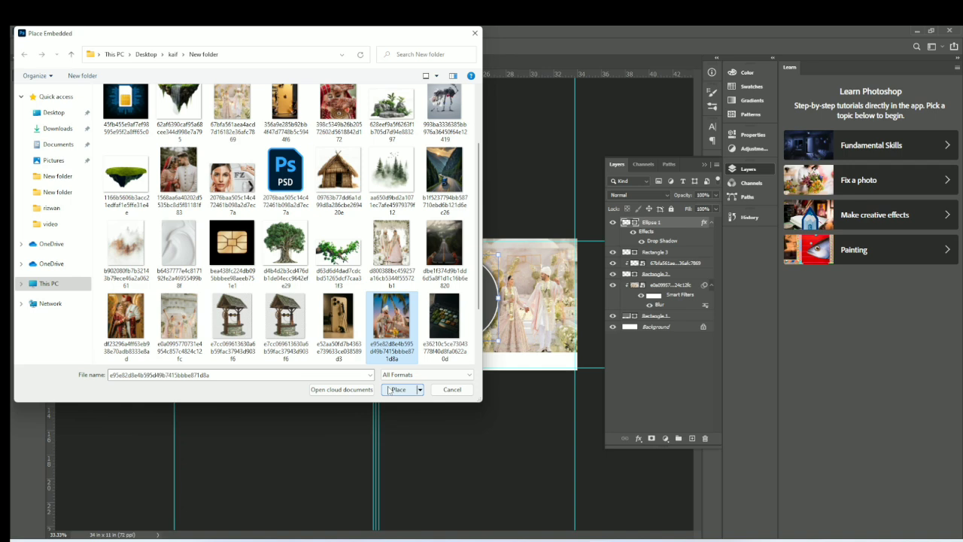
left_click(139, 253)
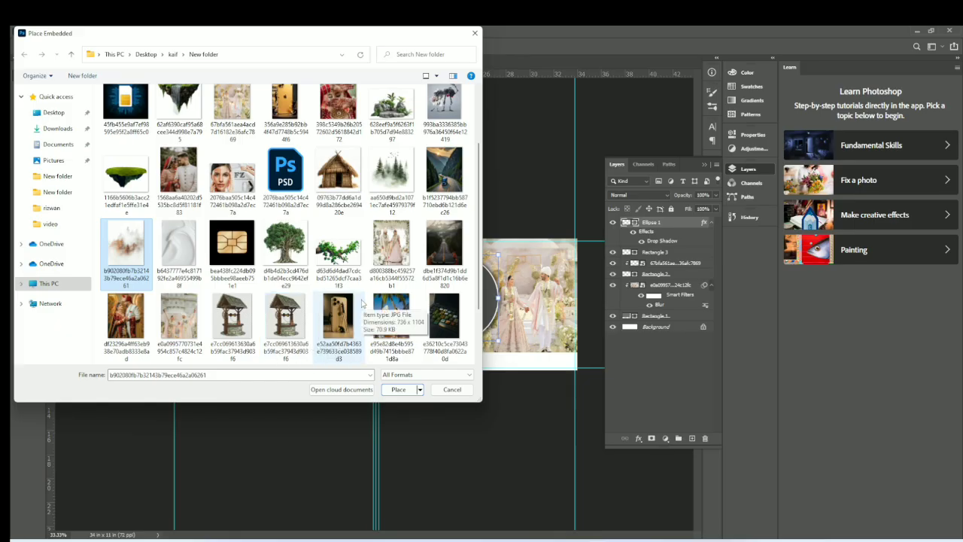
left_click(399, 312)
left_click(400, 390)
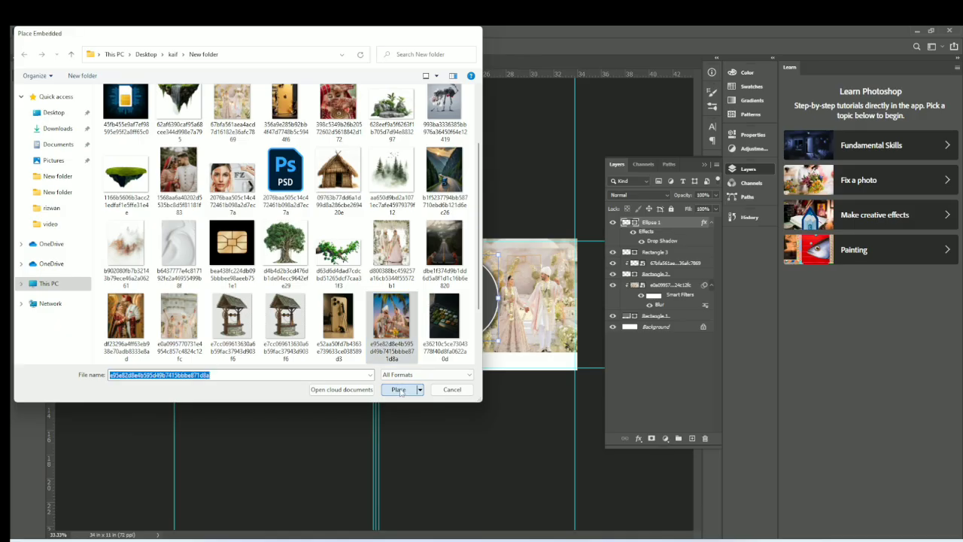
- Center the seated couple's photo over the circle and clip it to the Ellipse 1 layer
left_click_drag(391, 322, 471, 308)
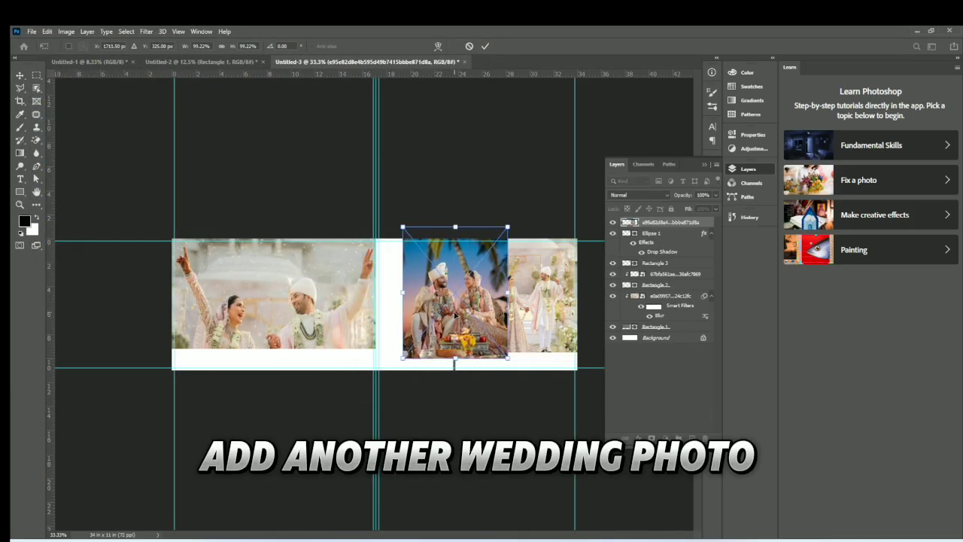
left_click(687, 226, "alt")
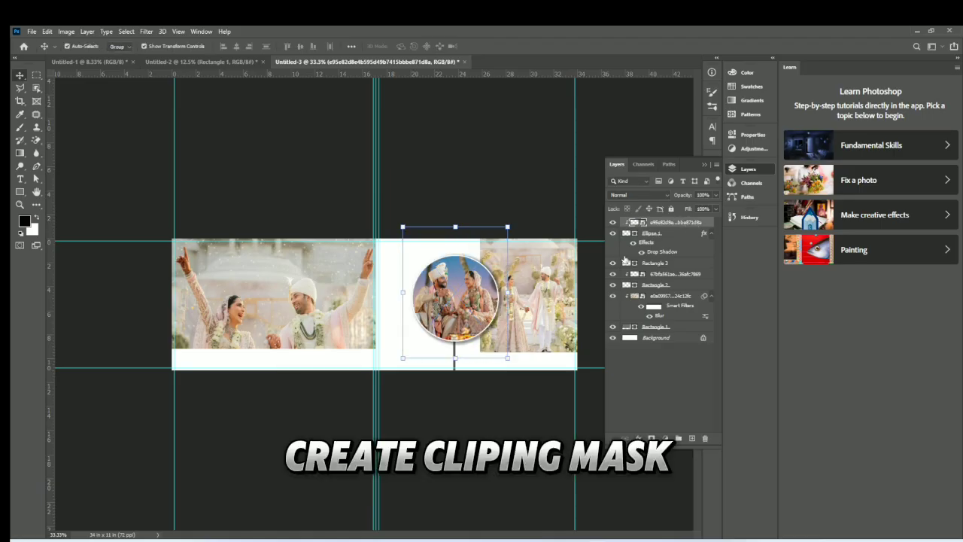
left_click_drag(454, 301, 456, 301)
left_click(476, 428)
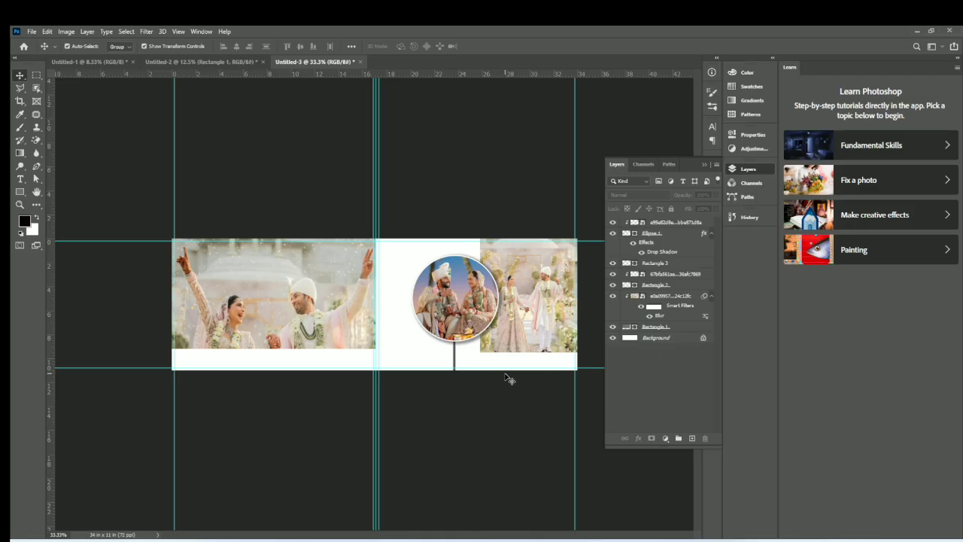
- Add a Gradient Fill layer above the Background and set its first color stop to a light pink sampled from the groom's outfit
left_click(629, 338)
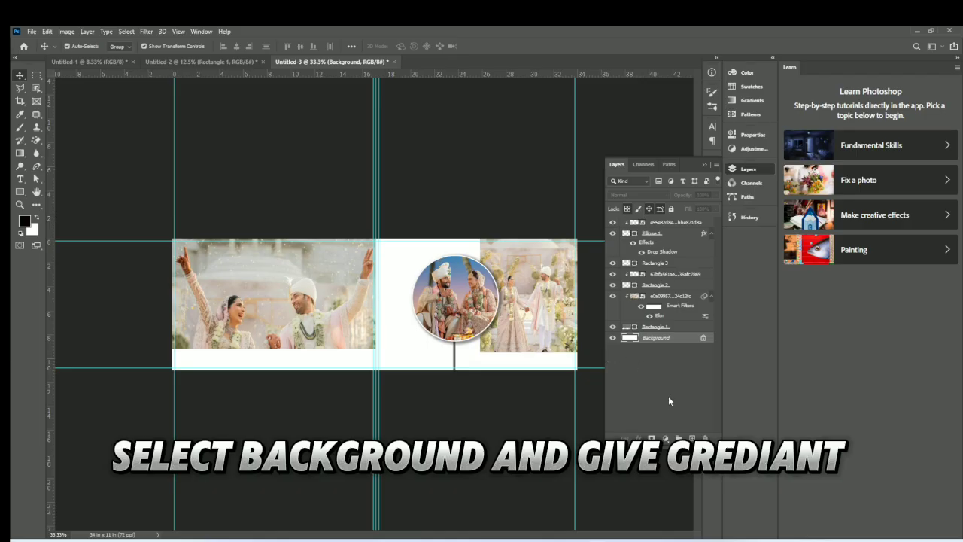
left_click(665, 437)
left_click(677, 270)
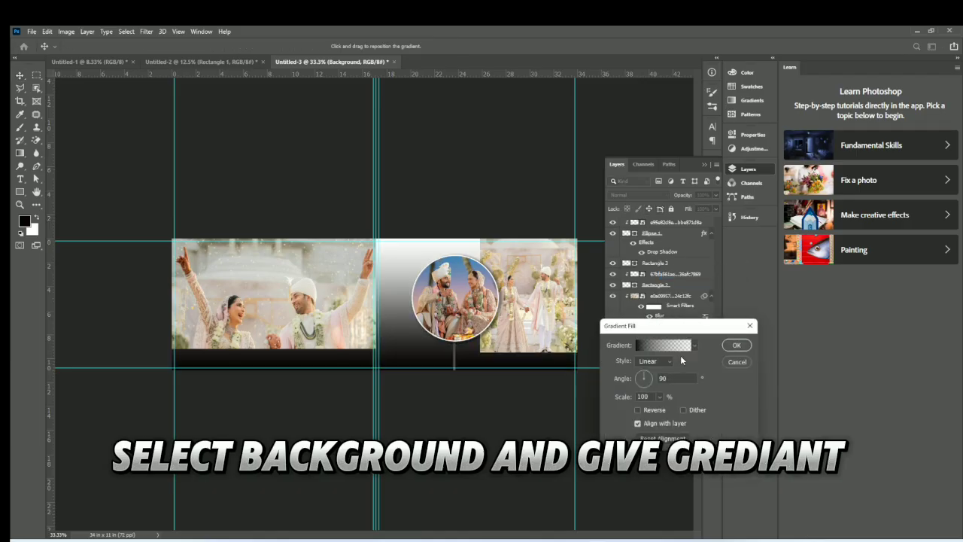
left_click(669, 346)
left_click(623, 424)
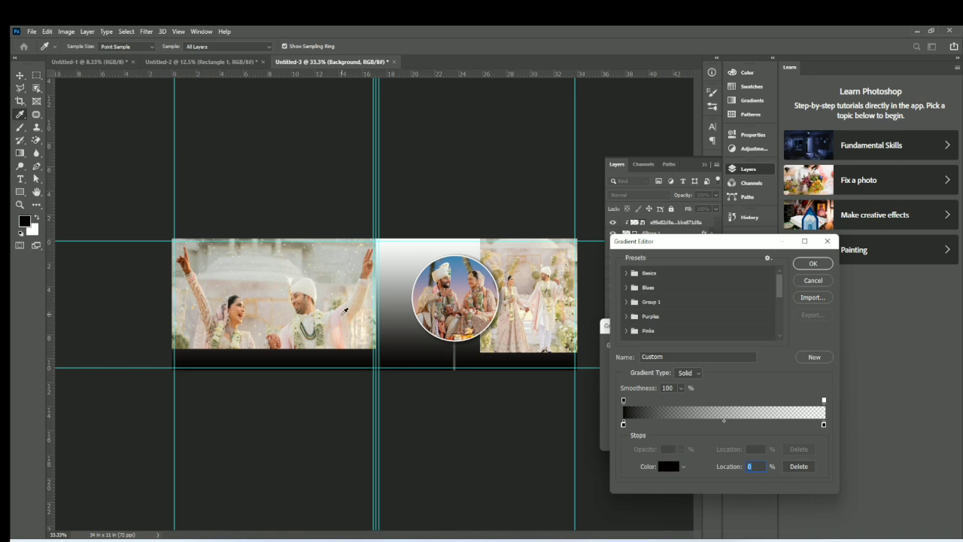
left_click(343, 312)
- Set the gradient's end color stop to b49a85, sampled from the standing couple's photo, and apply the gradient fill
double_click(824, 424)
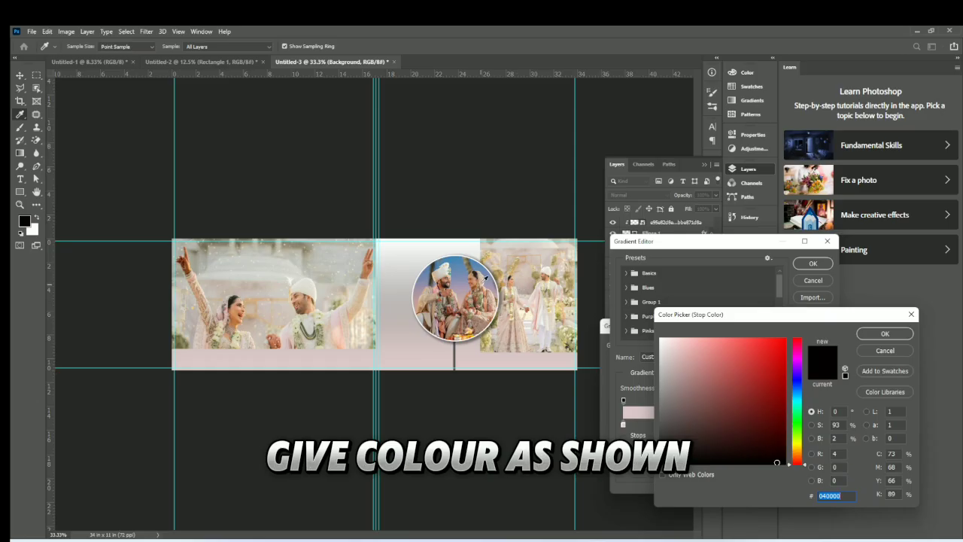
left_click(484, 278)
left_click(484, 300)
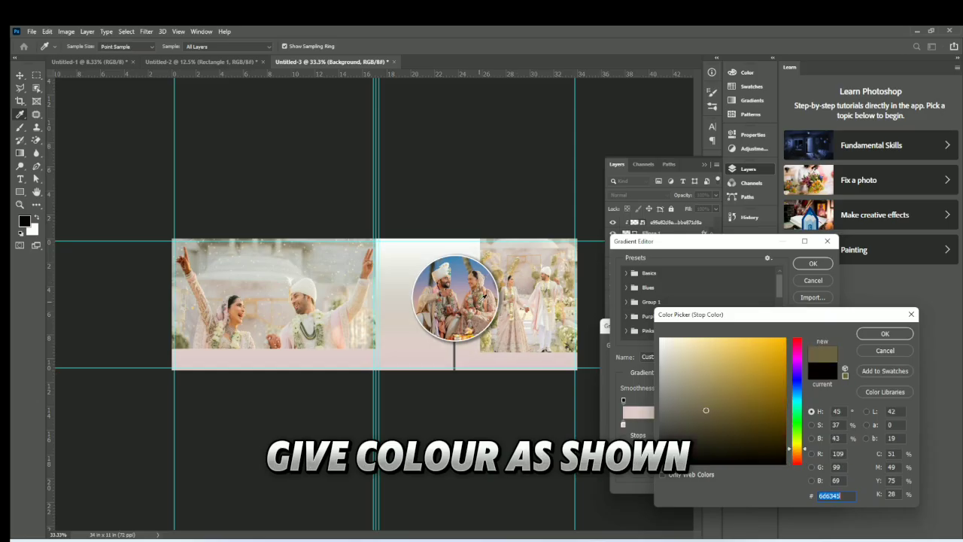
left_click(512, 326)
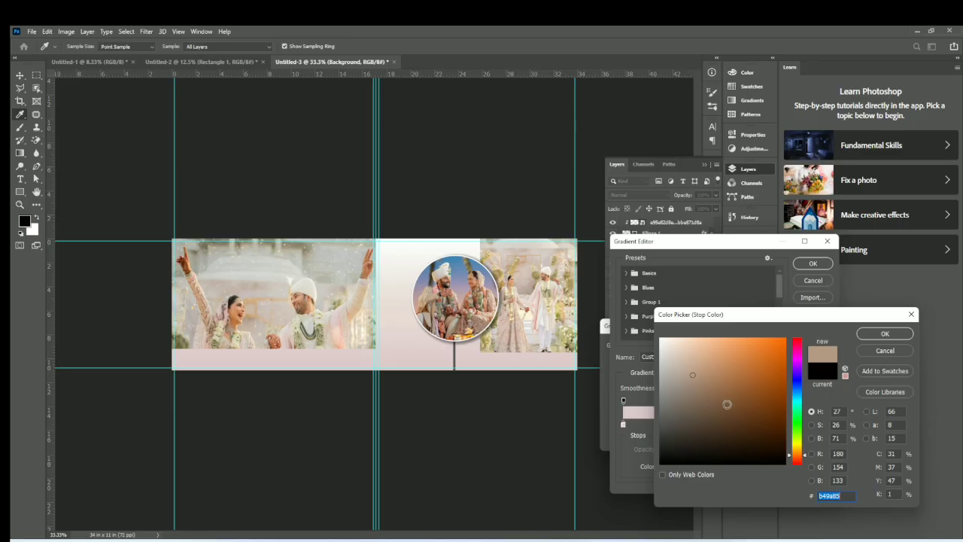
left_click(884, 333)
left_click(811, 265)
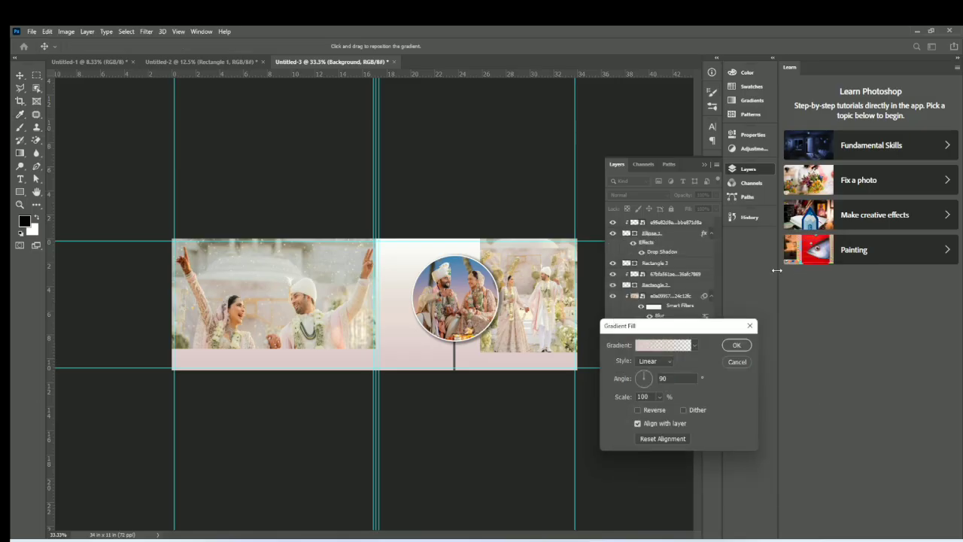
left_click(736, 345)
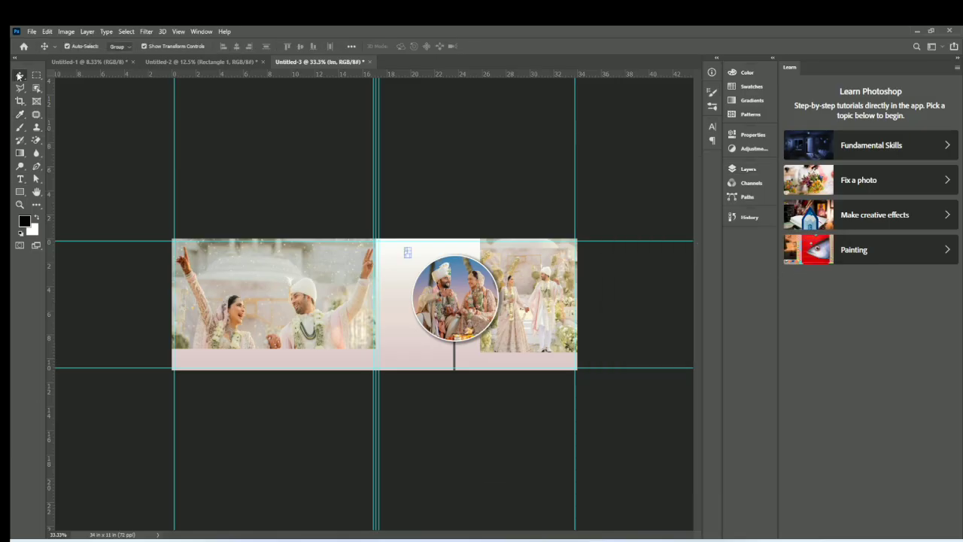
- Place a copy of the "Im" text directly beneath the original and change the copy to "With you"
key("ctrl+plus")
key("ctrl+plus")
left_click_drag(514, 204, 533, 381)
left_click_drag(497, 337, 450, 319)
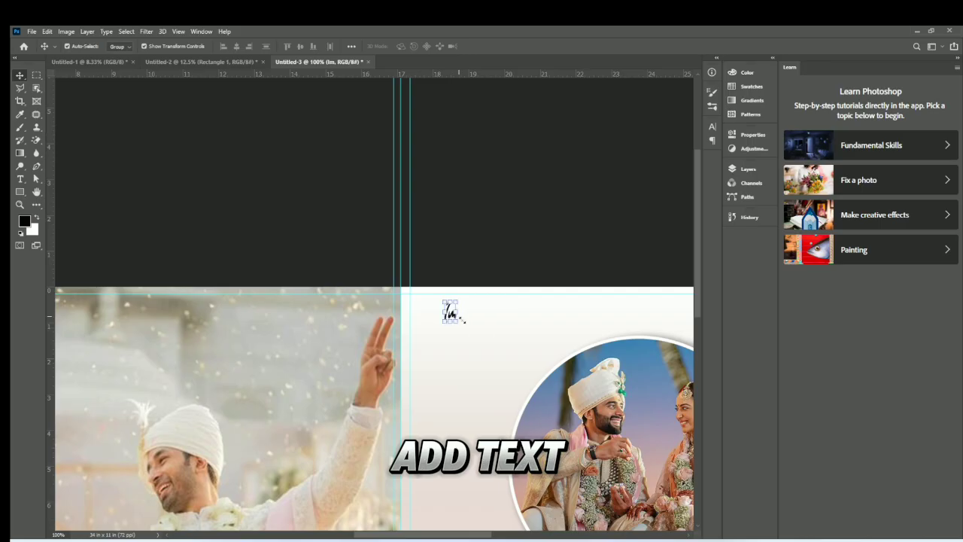
mouse_move(538, 359)
left_mouse_down()
mouse_move(553, 368)
mouse_move(545, 373)
left_mouse_up()
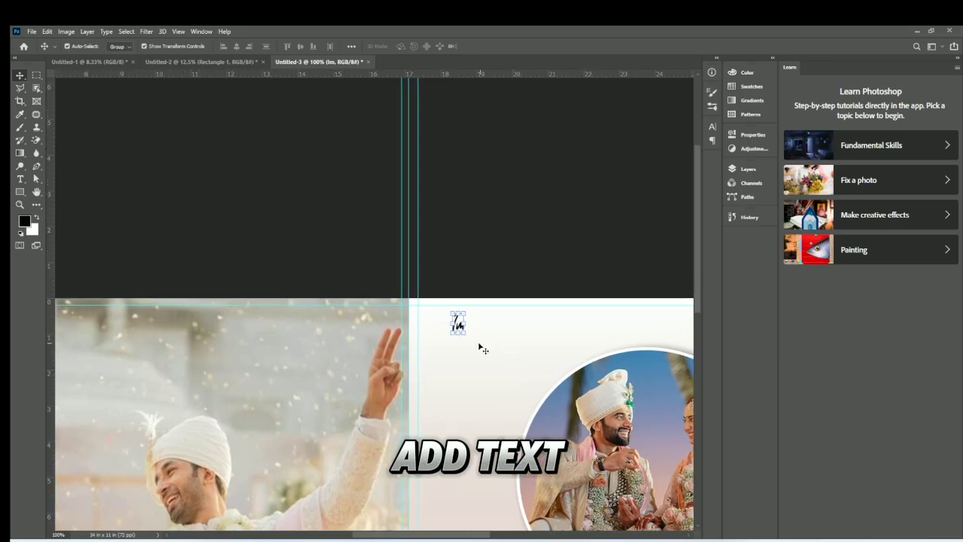
left_click_drag(459, 325, 460, 351)
double_click(458, 352)
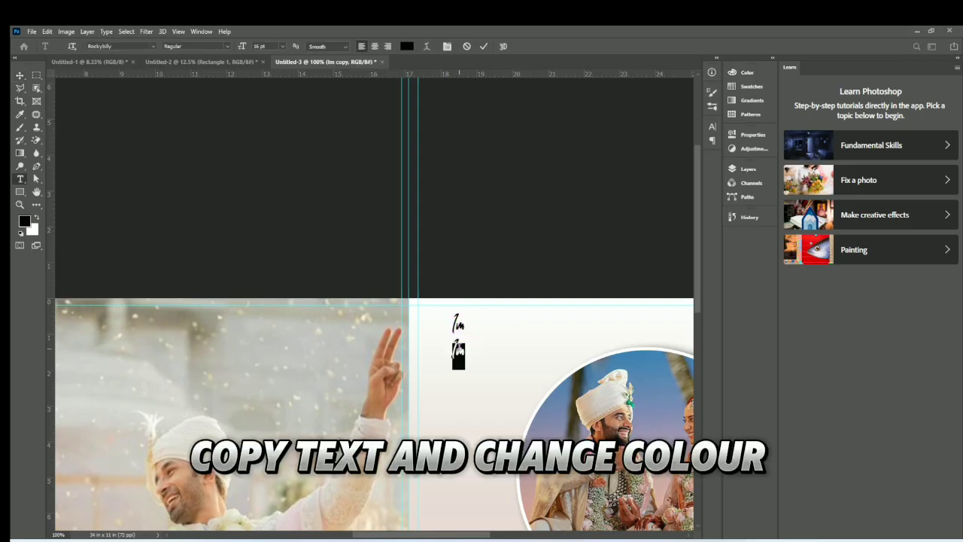
type("Withy")
key("BackSpace")
type("yu")
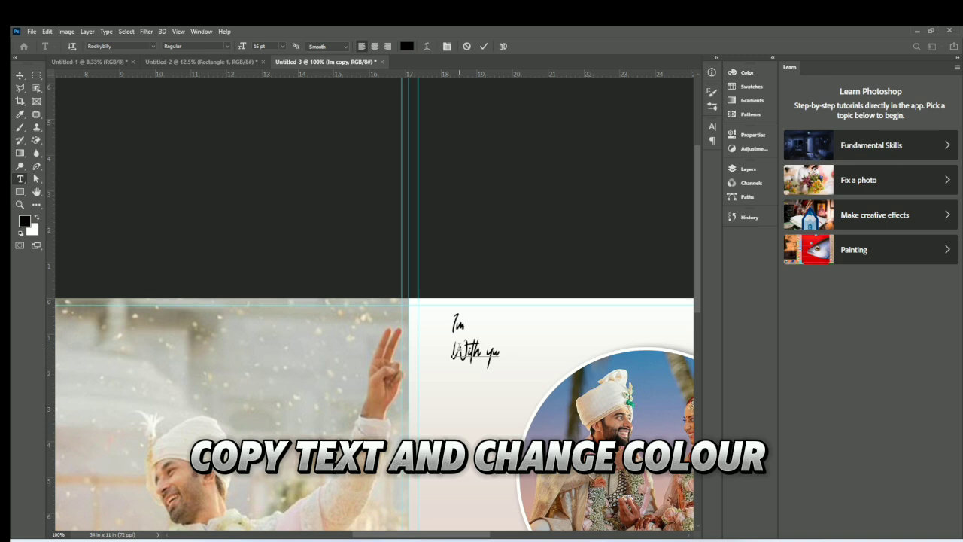
key("BackSpace")
type("ou")
- Recolor the "With you" text to red ee2222
triple_click(497, 355)
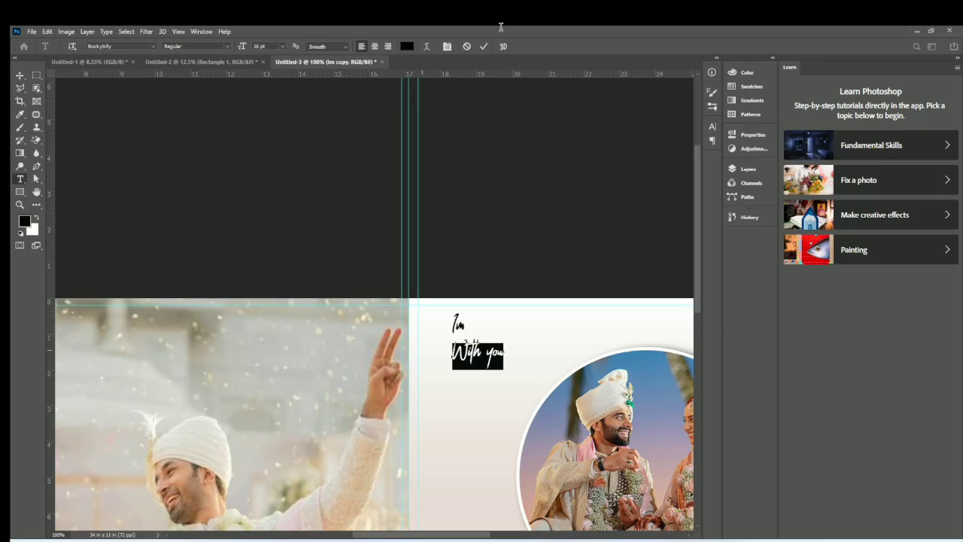
left_click(407, 46)
left_click(773, 346)
left_click(884, 333)
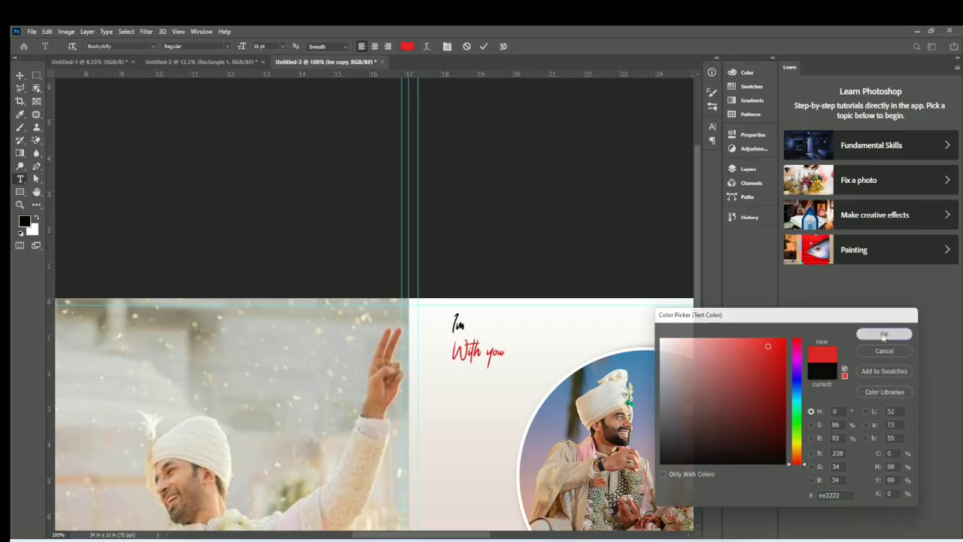
left_click(484, 47)
- Enlarge the "With you" text slightly and bring it up close beneath "Im"
key("v")
left_click_drag(504, 367, 499, 343)
key("Return")
- Place another copy of "Im" beneath "With you" and change its text to "Forever and"
left_click(459, 323)
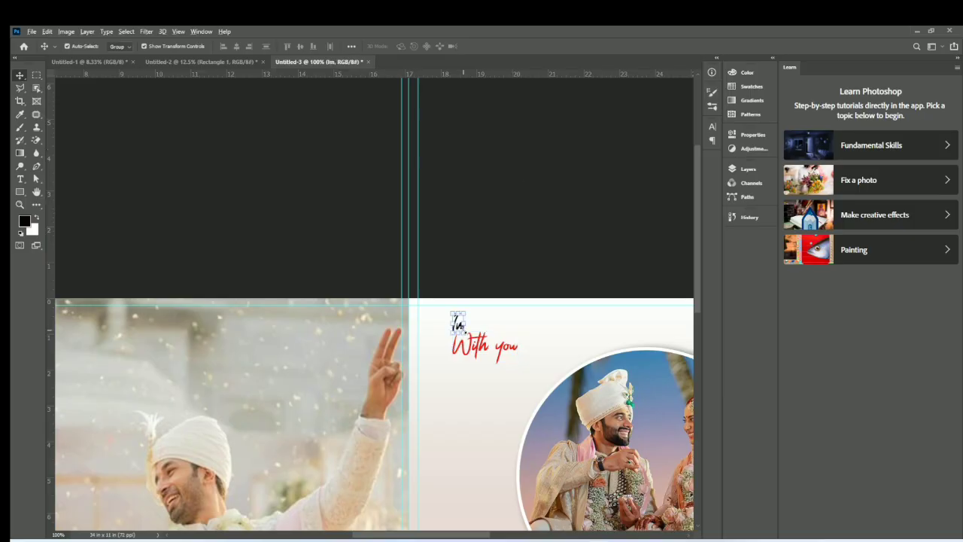
key("ctrl+t")
key("Return")
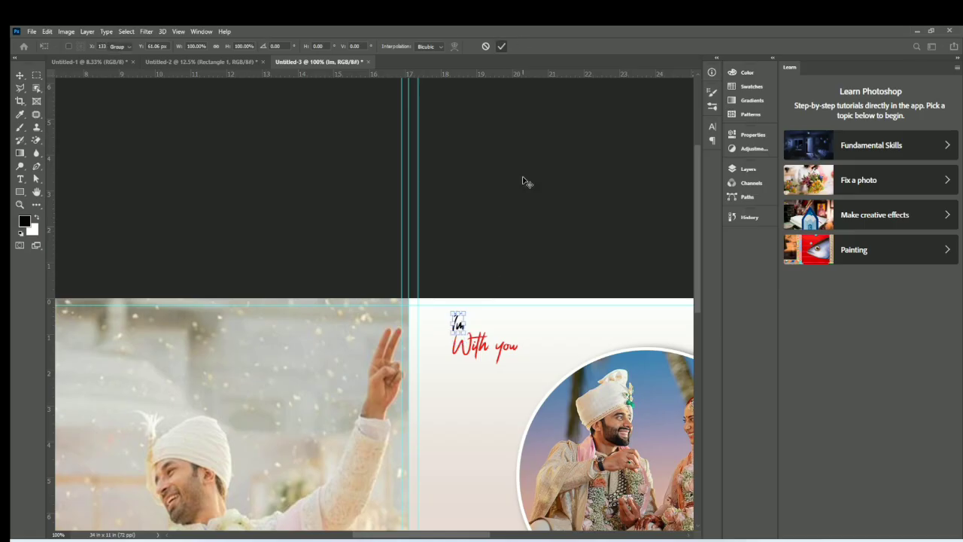
left_click_drag(459, 327, 455, 375, "alt")
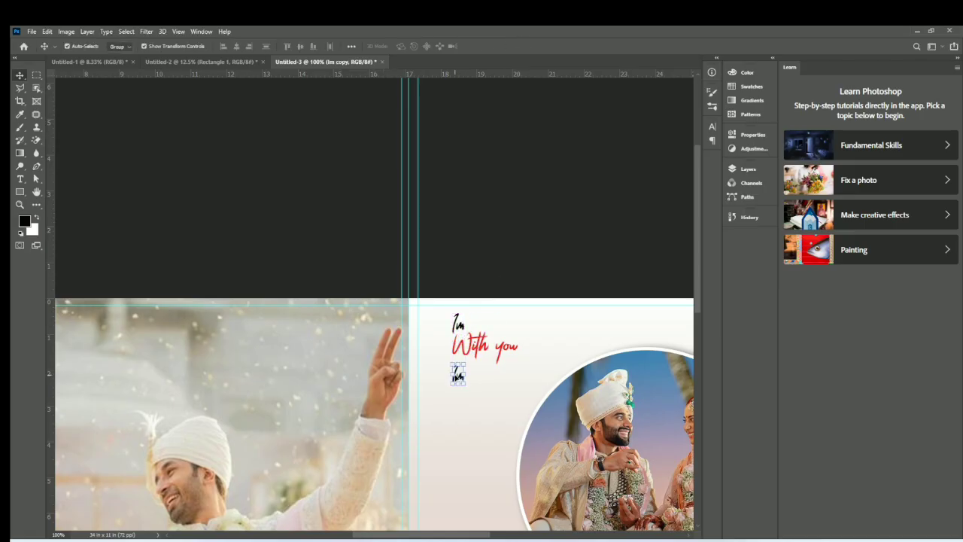
double_click(455, 375)
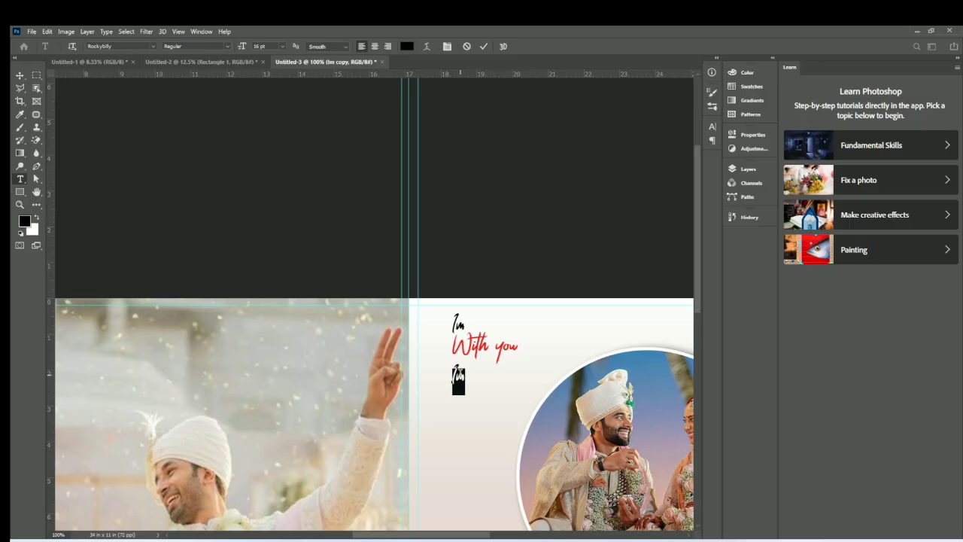
type("Forever and")
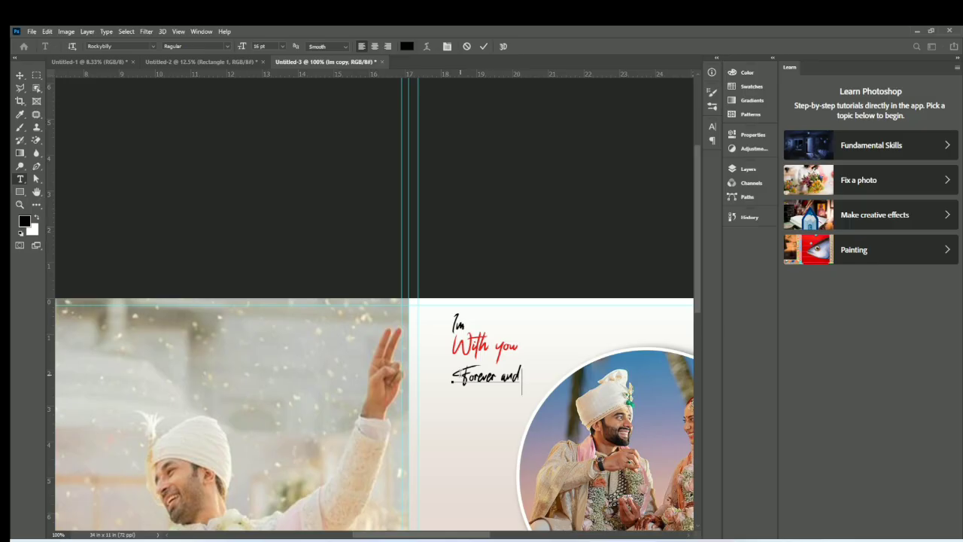
left_click(484, 47)
- Shrink "Forever and" to fit close beneath "With you" and enlarge the red "With you" text slightly
key("v")
left_click_drag(504, 380, 548, 369)
left_click(506, 352)
left_click(502, 47)
left_click(501, 46)
- Change the text copy beside "Forever and" to "always." and widen it slightly
double_click(549, 367)
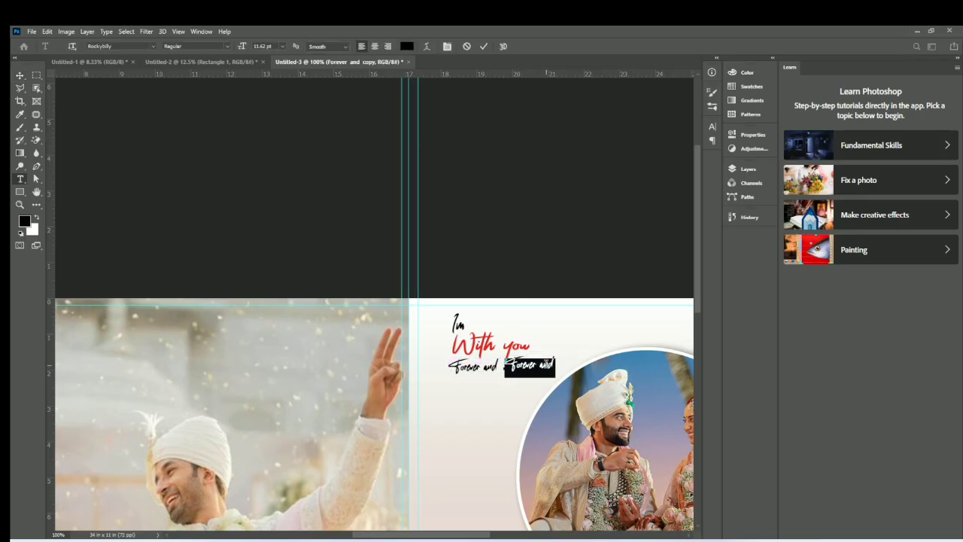
type("always.")
left_click(484, 46)
key("v")
left_click_drag(530, 366, 535, 367)
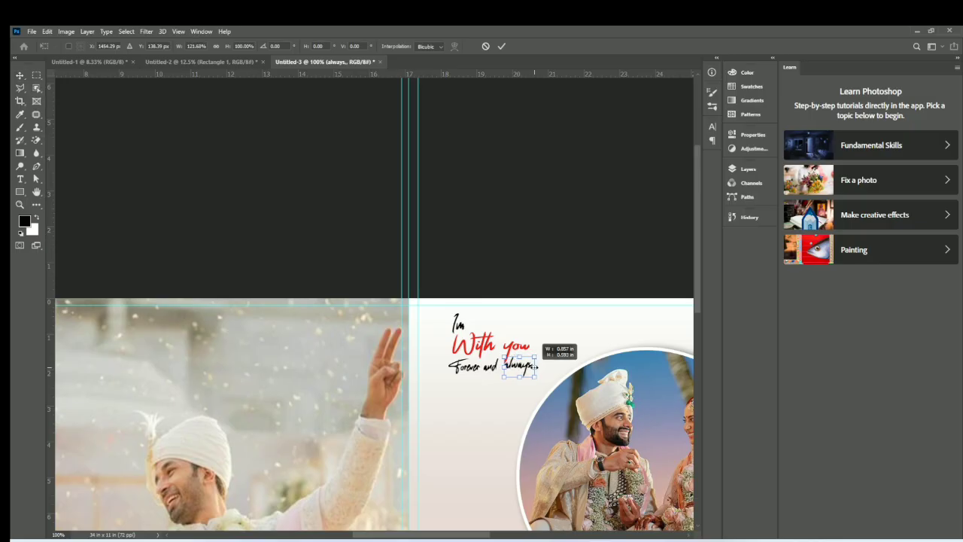
left_click(502, 46)
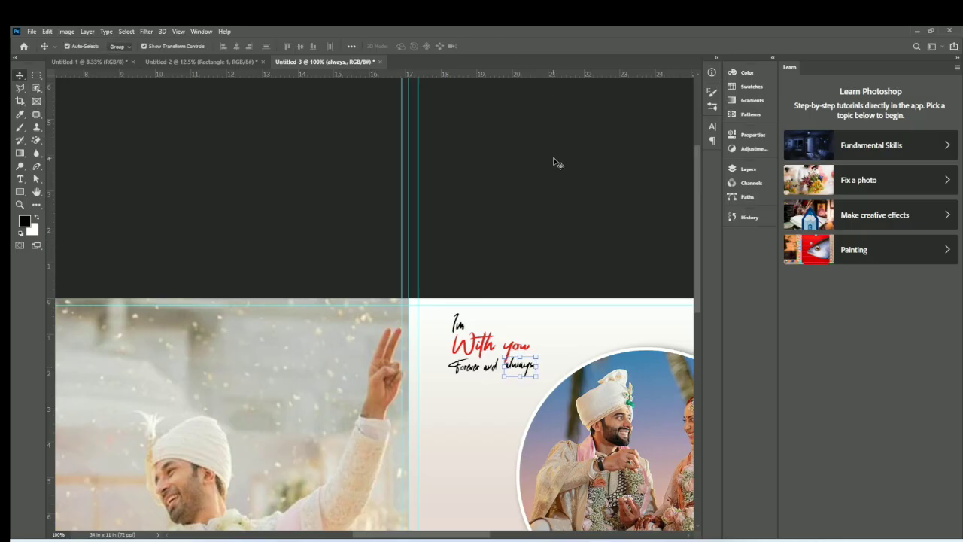
- Place a copy of "Forever and" beneath the original and change the copy to "no matter what."
left_click(499, 371)
left_click_drag(500, 369, 481, 386)
left_click(501, 46)
left_click(515, 361)
left_click(557, 275)
left_click(473, 369)
double_click(481, 385)
type("no ma")
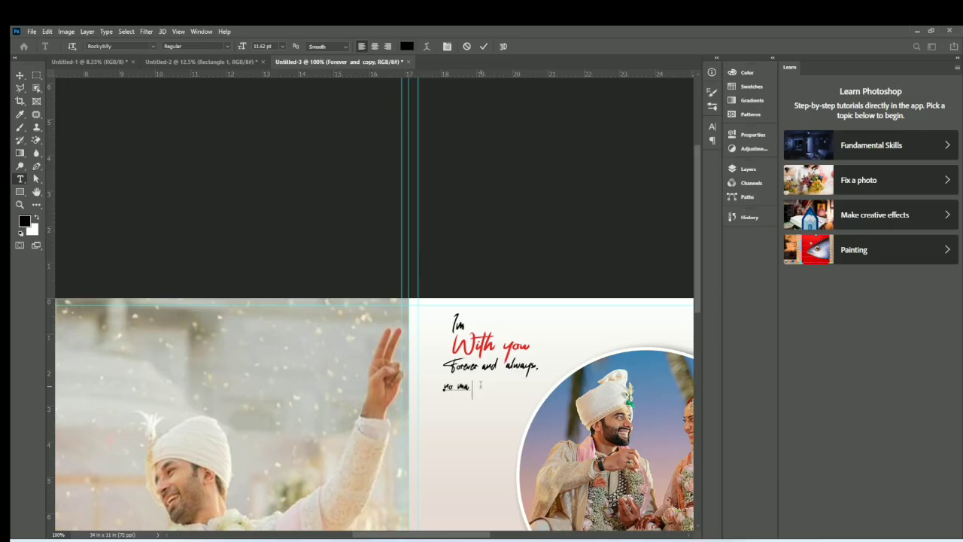
type("tter what")
left_click(483, 46)
- Move the "no matter what." line up close beneath "Forever and always." and deselect it
key("v")
left_click_drag(492, 386, 493, 381)
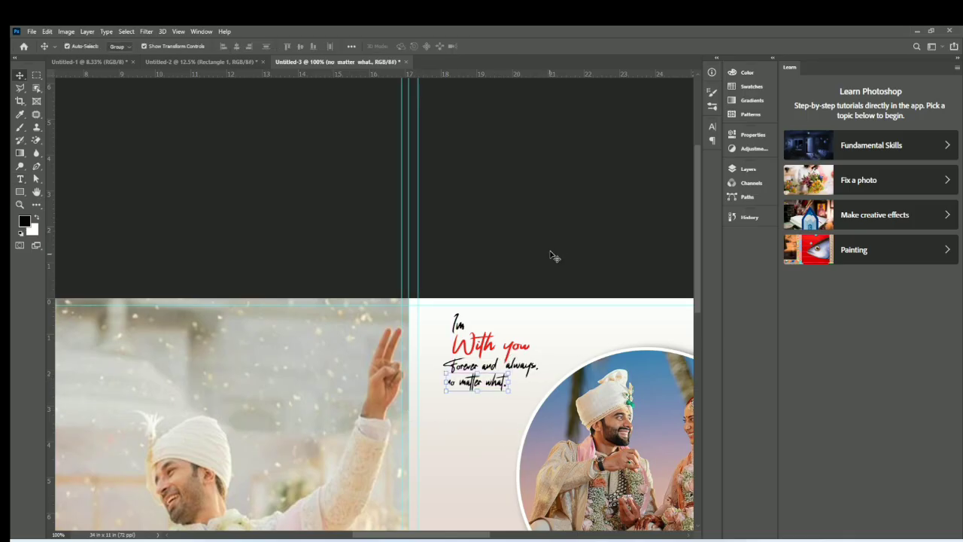
left_click(554, 247)
- Place a copy of the red "With you" text on the pink strip beneath the large couple photo
key("ctrl+minus")
key("ctrl+minus")
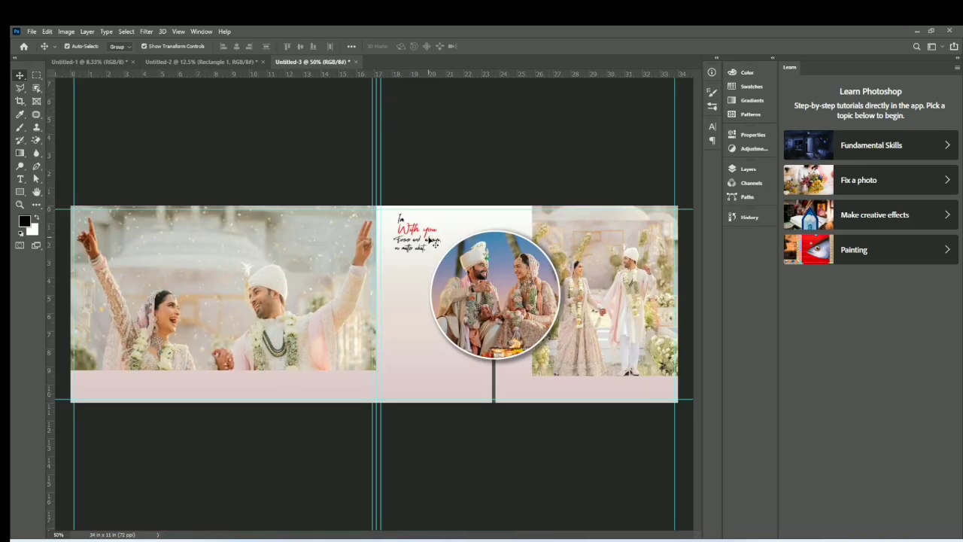
left_click(430, 242)
left_click(411, 234)
left_click_drag(416, 234, 131, 387, "alt")
double_click(130, 385)
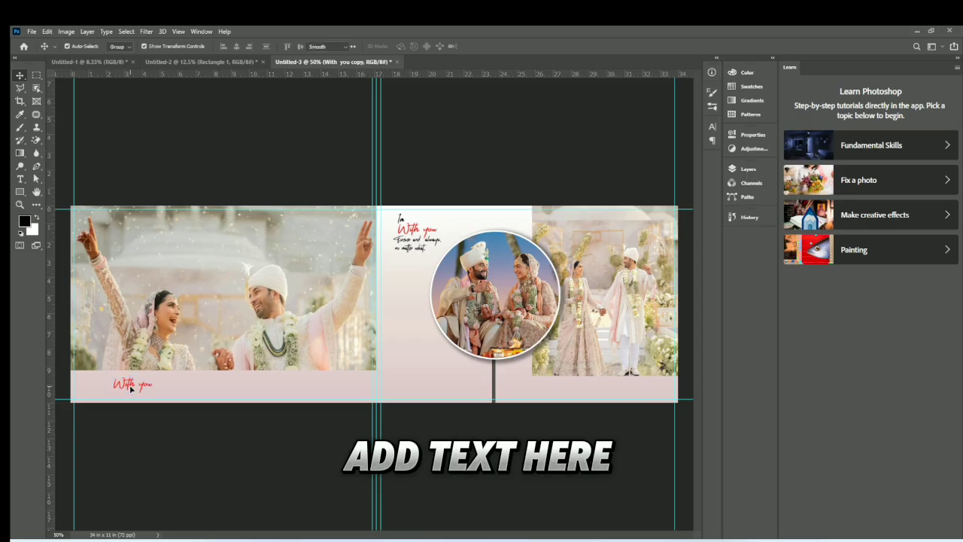
key("ctrl+plus")
key("BackSpace")
key("ctrl+minus")
key("ctrl+minus")
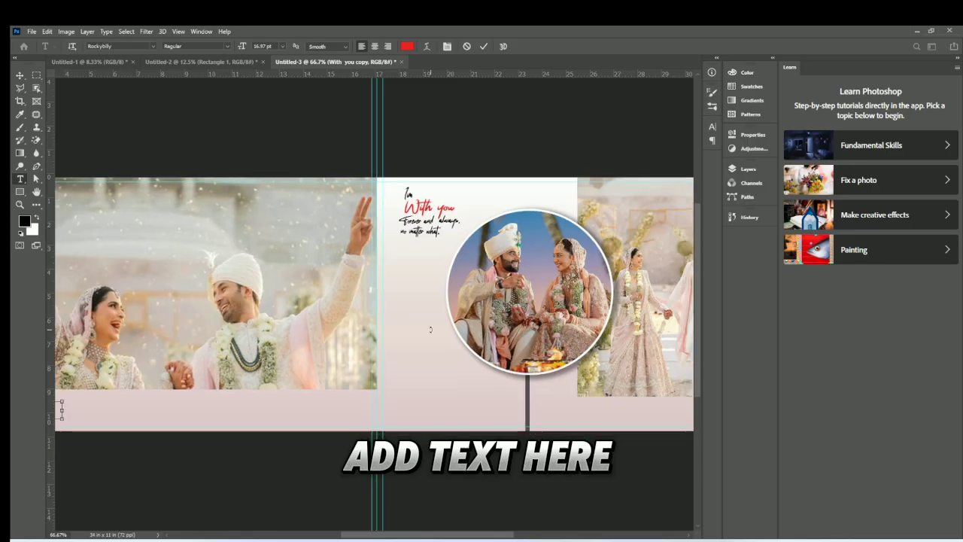
key("ctrl+z")
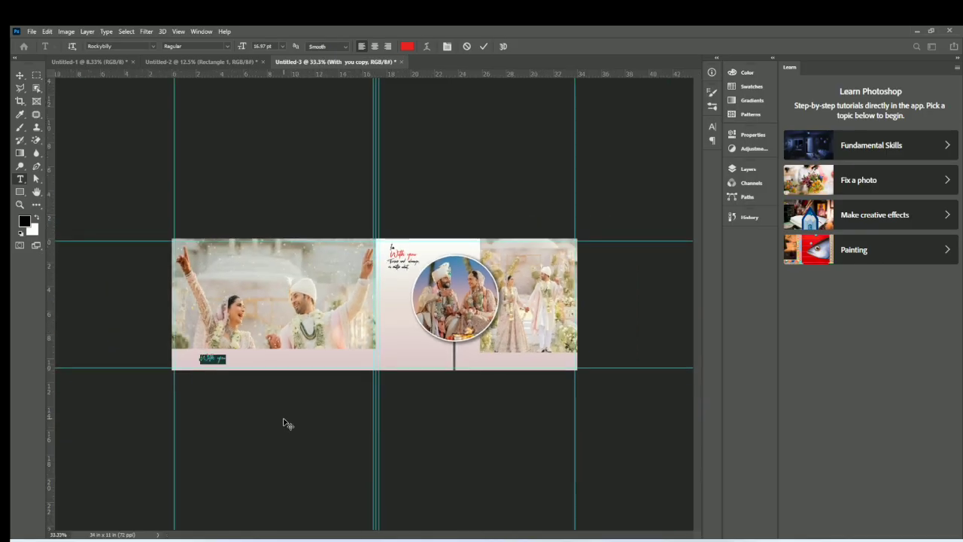
key("ctrl+plus")
key("ctrl+plus")
key("ctrl+plus")
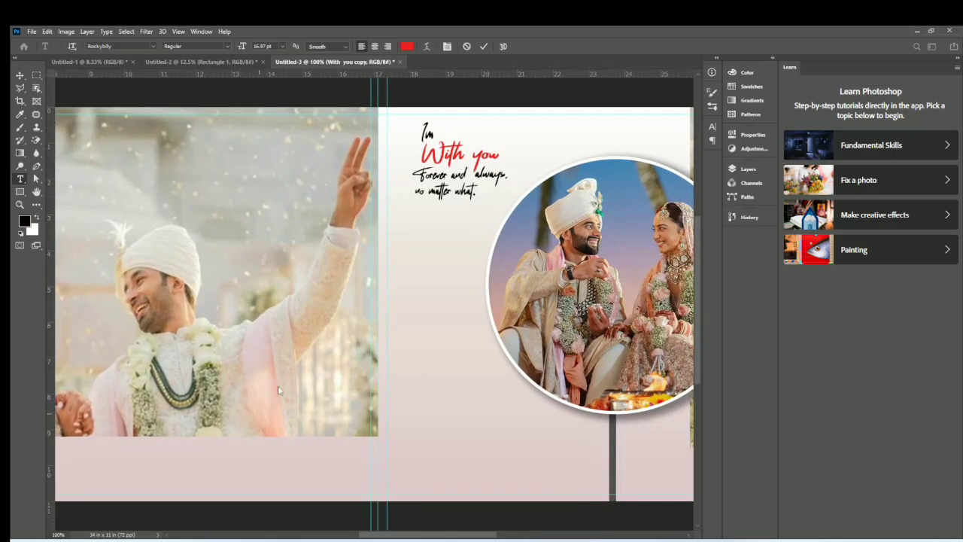
key("v")
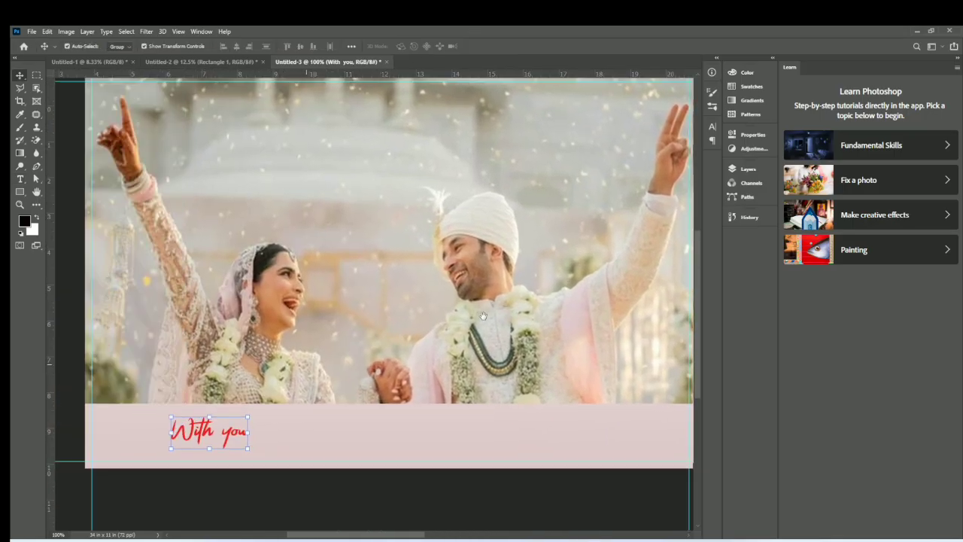
- Replace the "With you" copy beneath the large photo with "Two hearts, two souls, on love for all time."
left_click_drag(484, 316, 530, 298)
left_click_drag(351, 374, 374, 320)
double_click(305, 364)
left_click(315, 362)
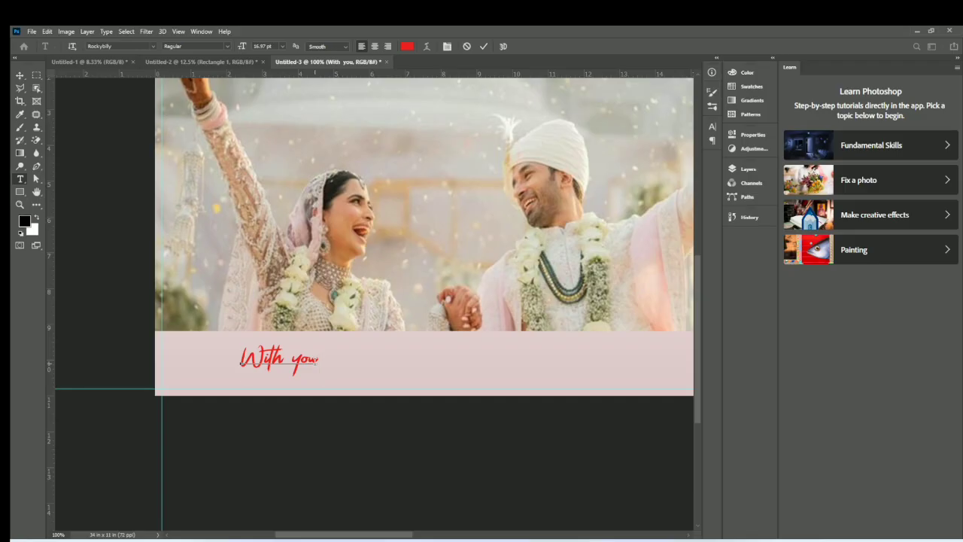
key("BackSpace")
key("BackSpace")
key("BackSpace")
key("BackSpace")
key("BackSpace")
key("BackSpace")
key("BackSpace")
key("BackSpace")
type("Two hea")
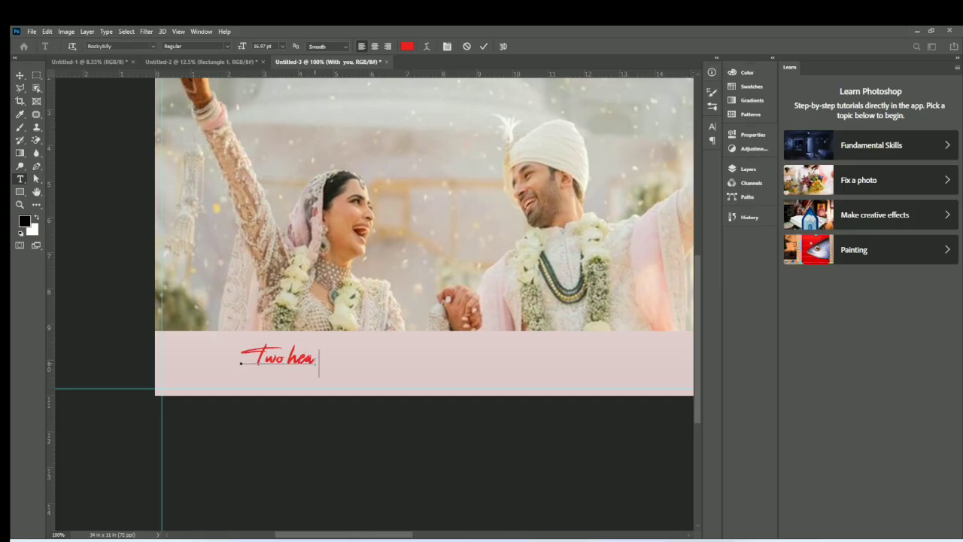
type("rts, two")
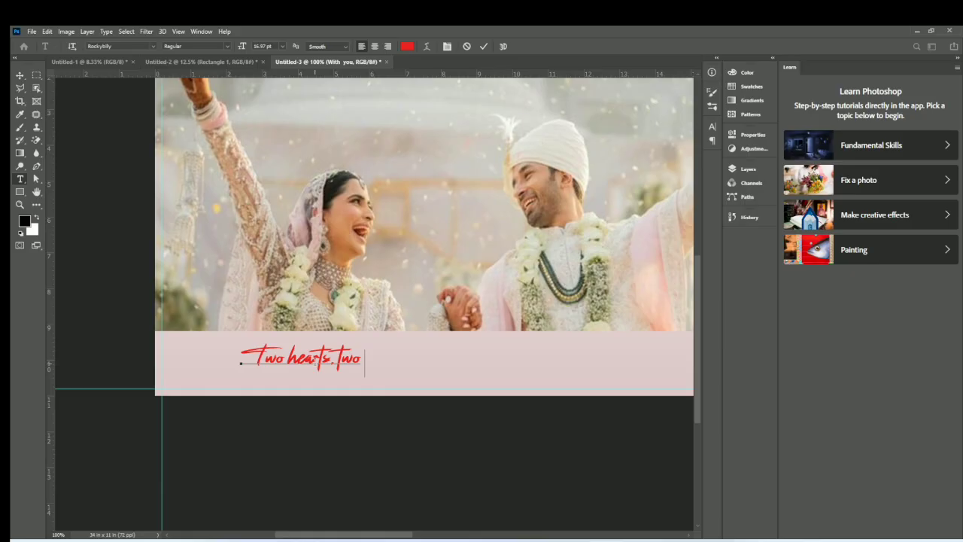
type(" soul")
type("s.")
type(" on love for ")
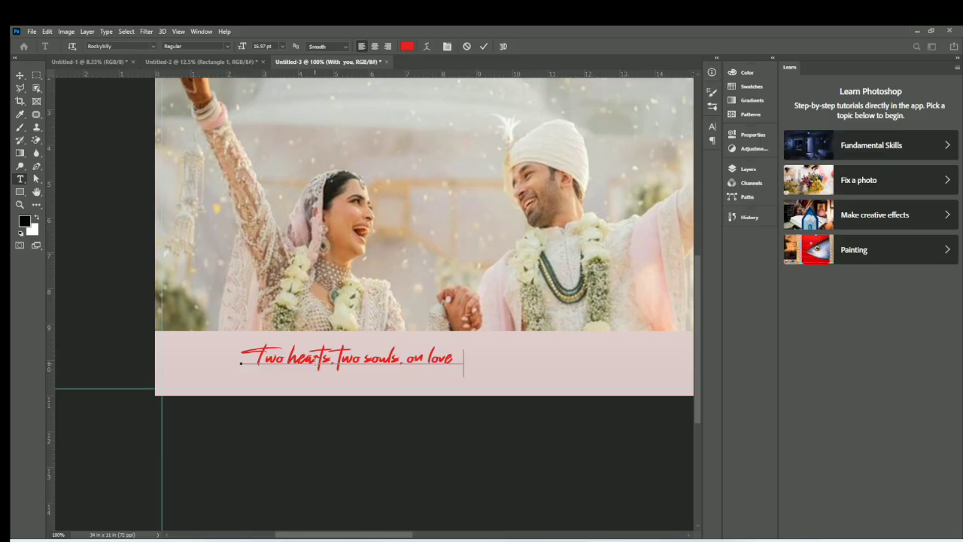
type("all time")
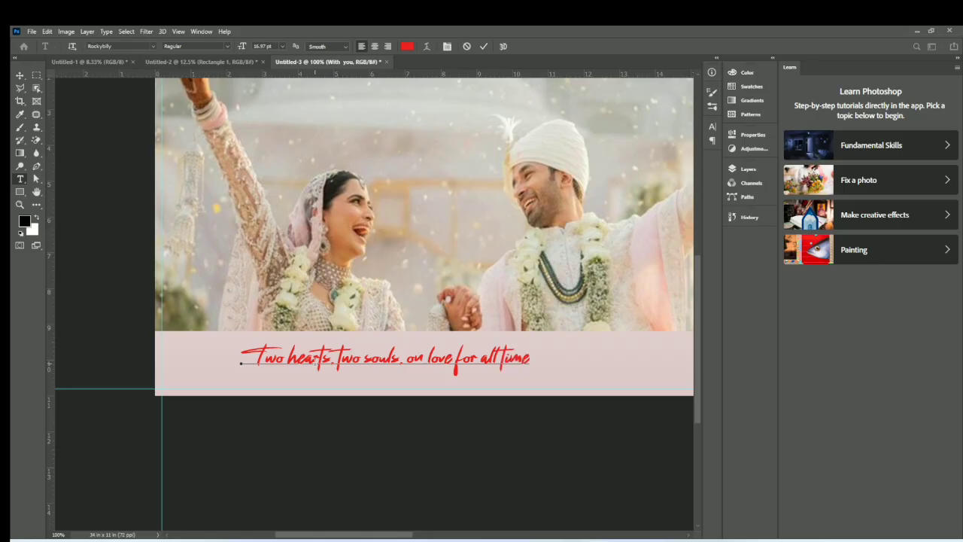
left_click(485, 45)
key("v")
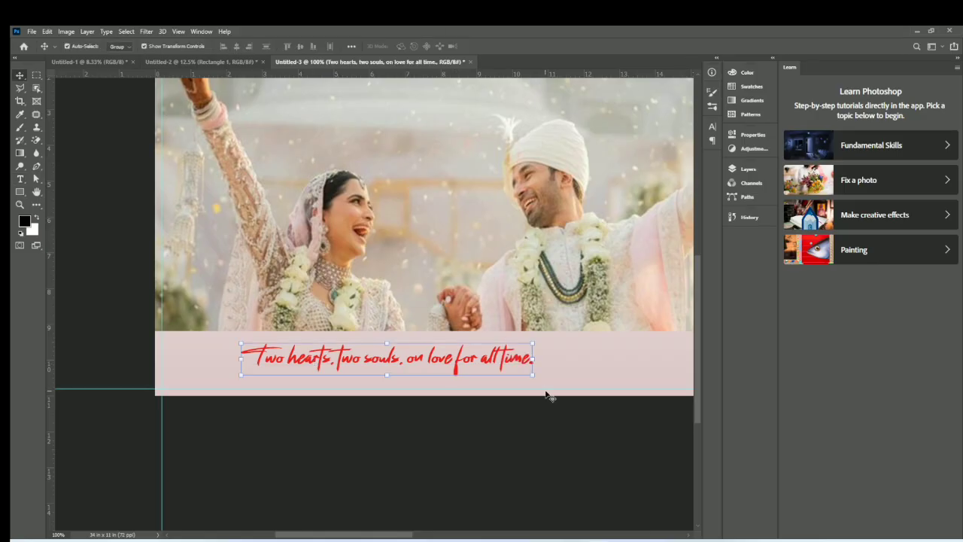
- Enlarge and stretch the "Two hearts" quote so it spans most of the strip beneath the large photo
key("ctrl+minus")
left_click_drag(479, 341, 584, 355)
key("Return")
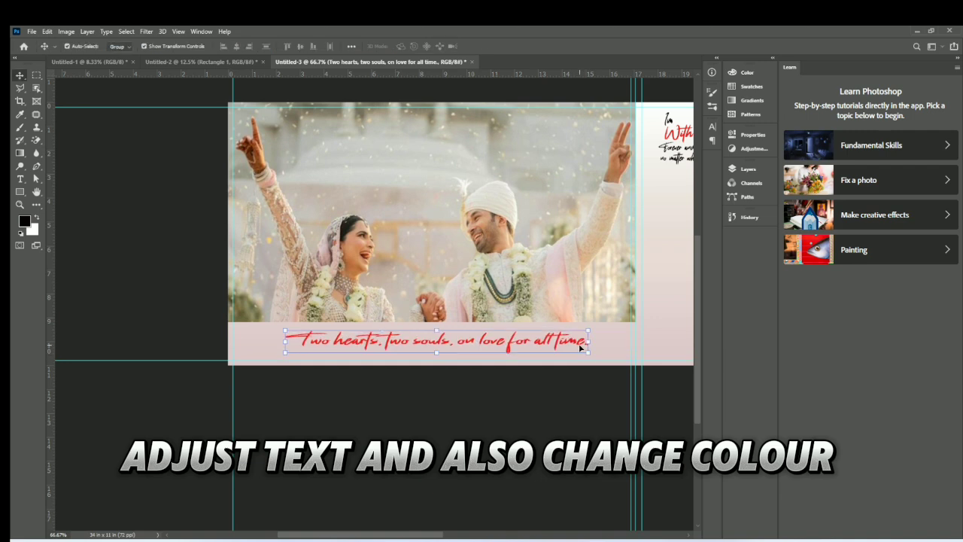
- Recolor the "Two hearts" quote to black and hide the guides
double_click(578, 345)
left_click(407, 46)
left_click(775, 461)
left_click(876, 335)
key("ctrl+minus")
key("ctrl+minus")
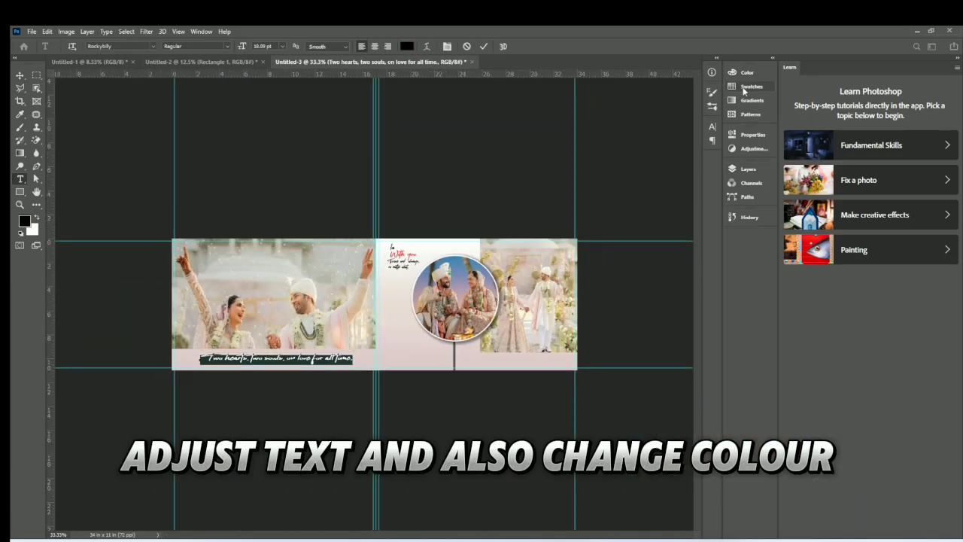
left_click(484, 46)
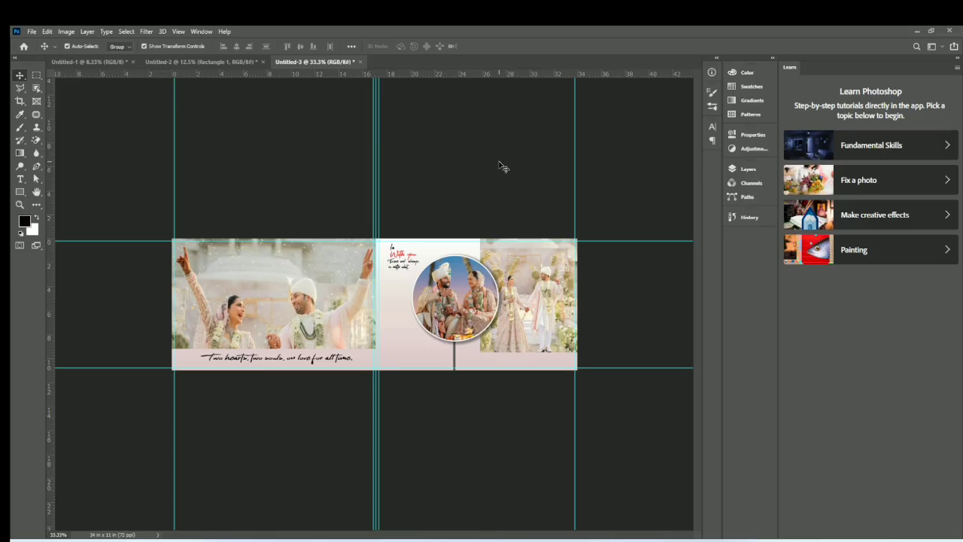
key("ctrl+semicolon")
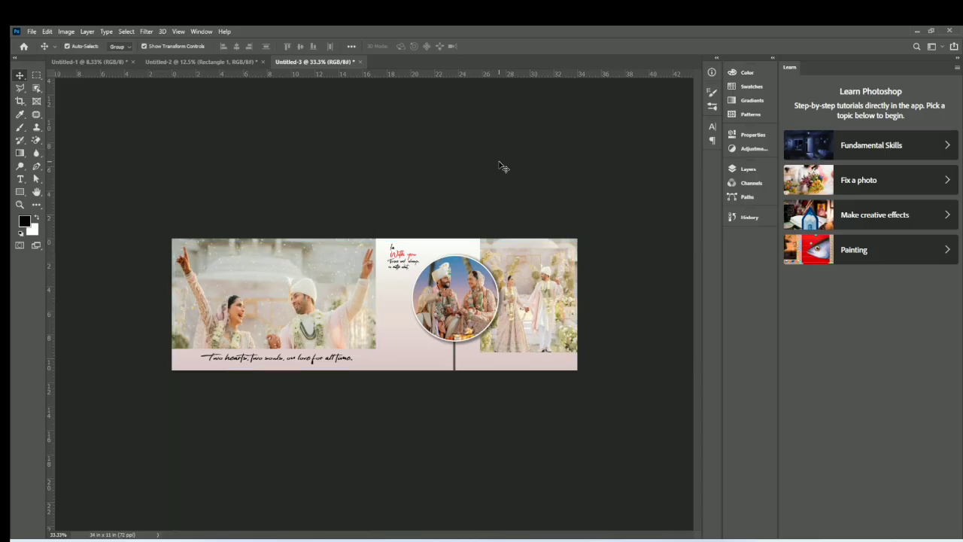